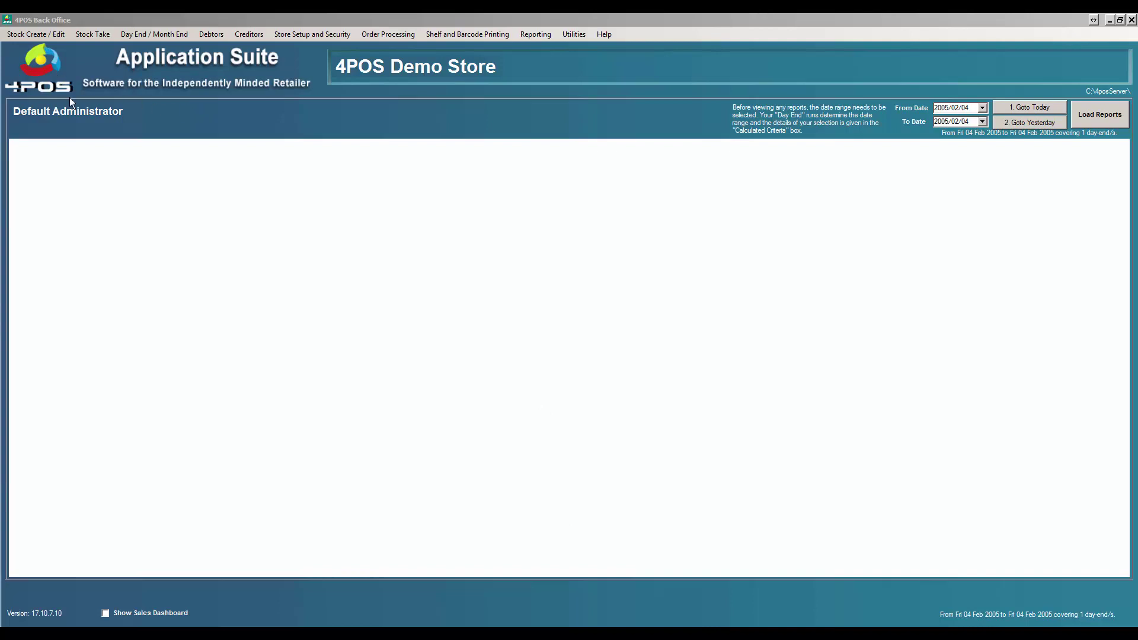
In Stock Create / Edit, check the Amend Stock Item By Detail lookup, then exit it.
{"action": "left_click", "coordinate": [41, 34]}
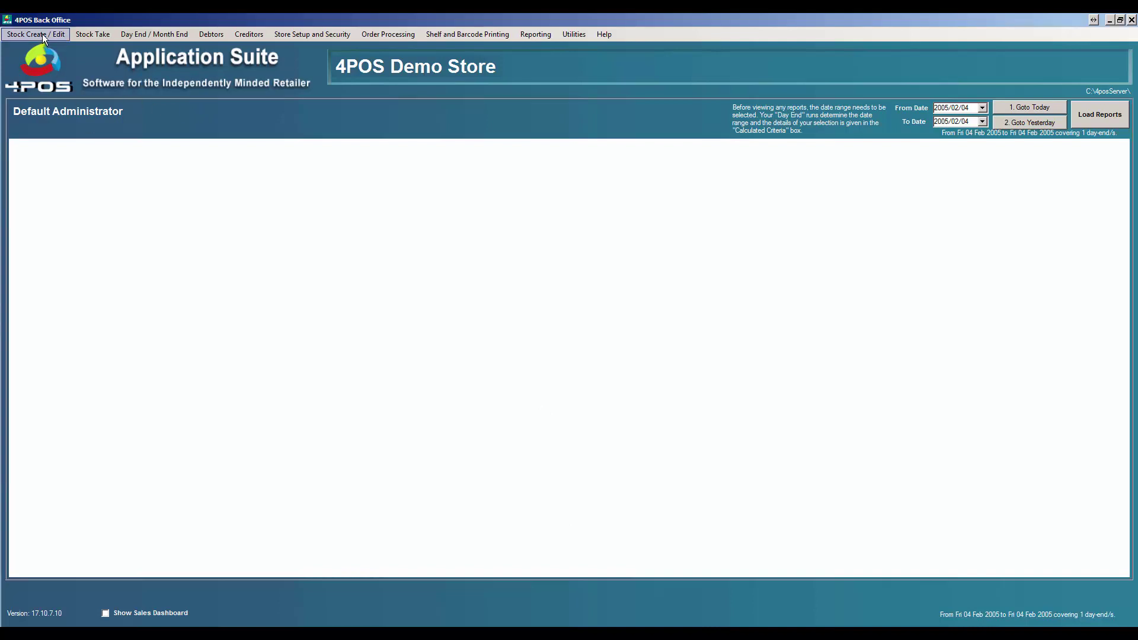
{"action": "left_click", "coordinate": [57, 38]}
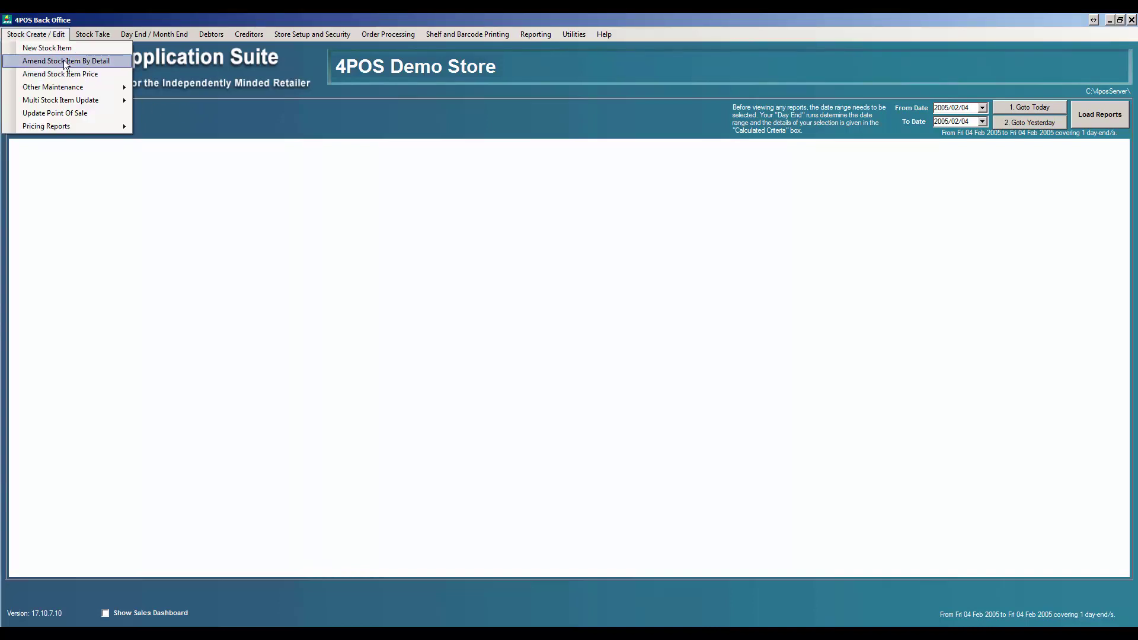
{"action": "left_click", "coordinate": [64, 61]}
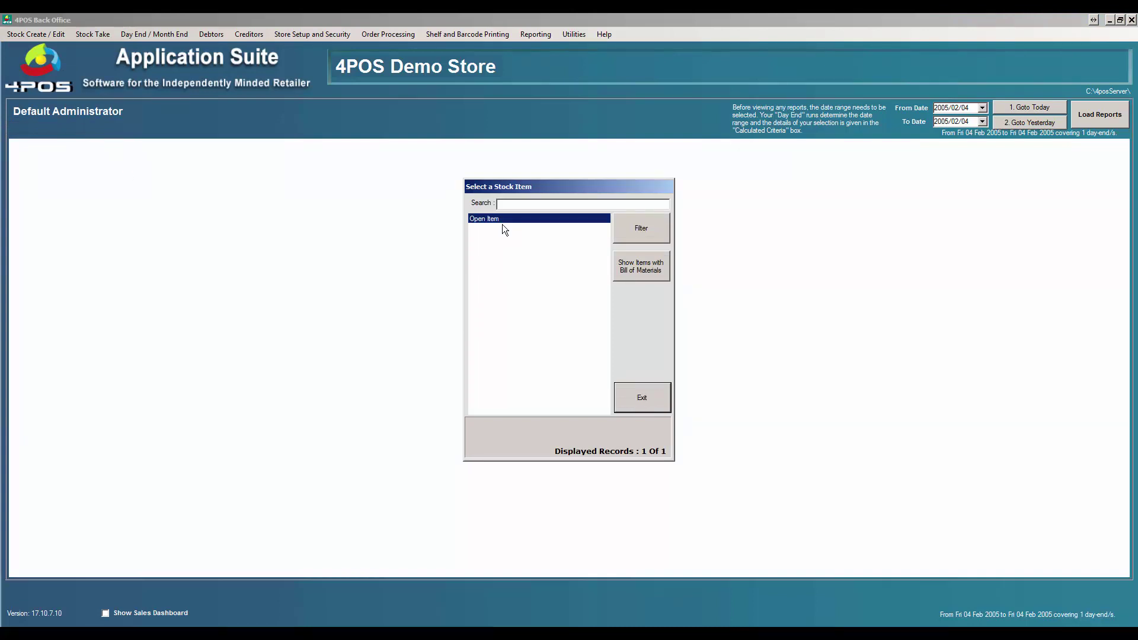
{"action": "left_click", "coordinate": [636, 397]}
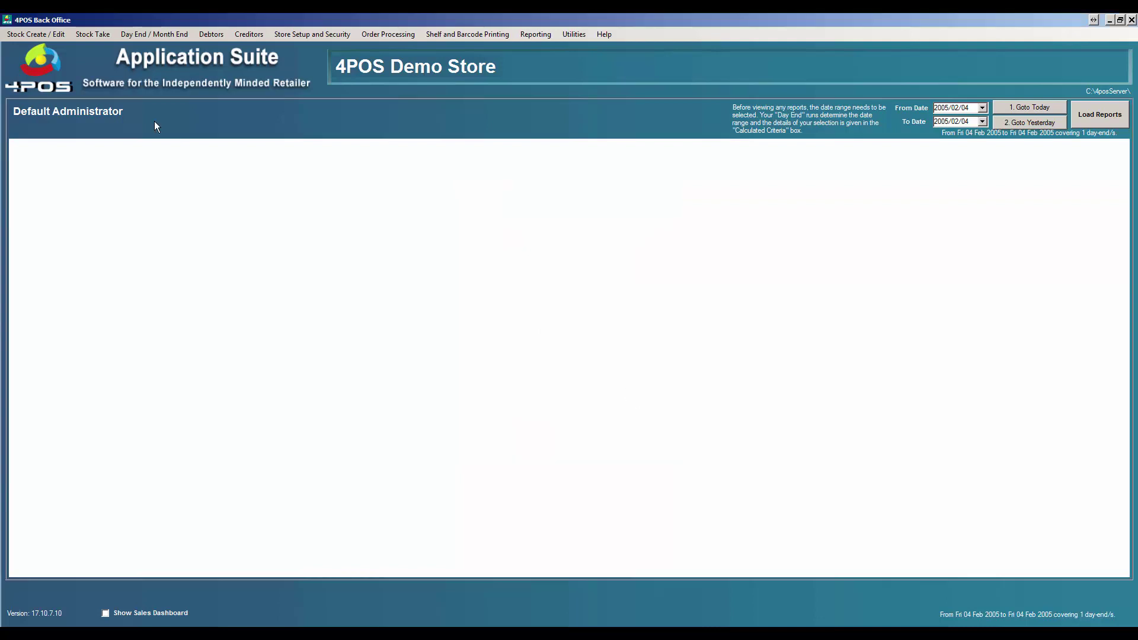
Check the New Stock Item screen, exit it, and bring 4POSUploadExample.xlsx forward in Excel.
{"action": "left_click", "coordinate": [23, 34]}
{"action": "left_click", "coordinate": [43, 48]}
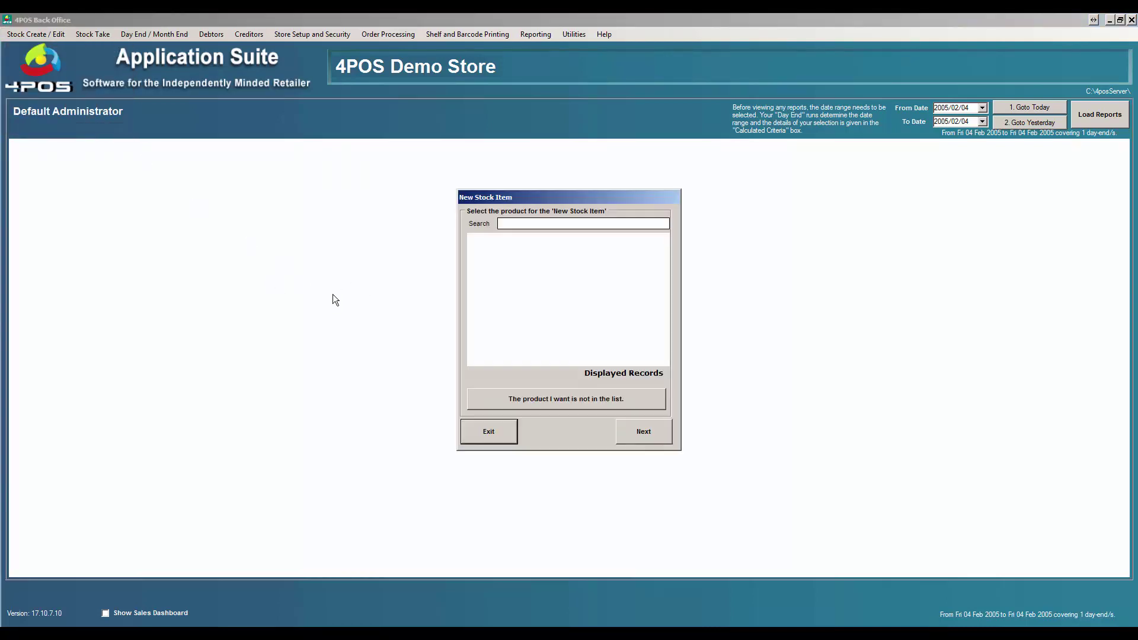
{"action": "left_click", "coordinate": [489, 436]}
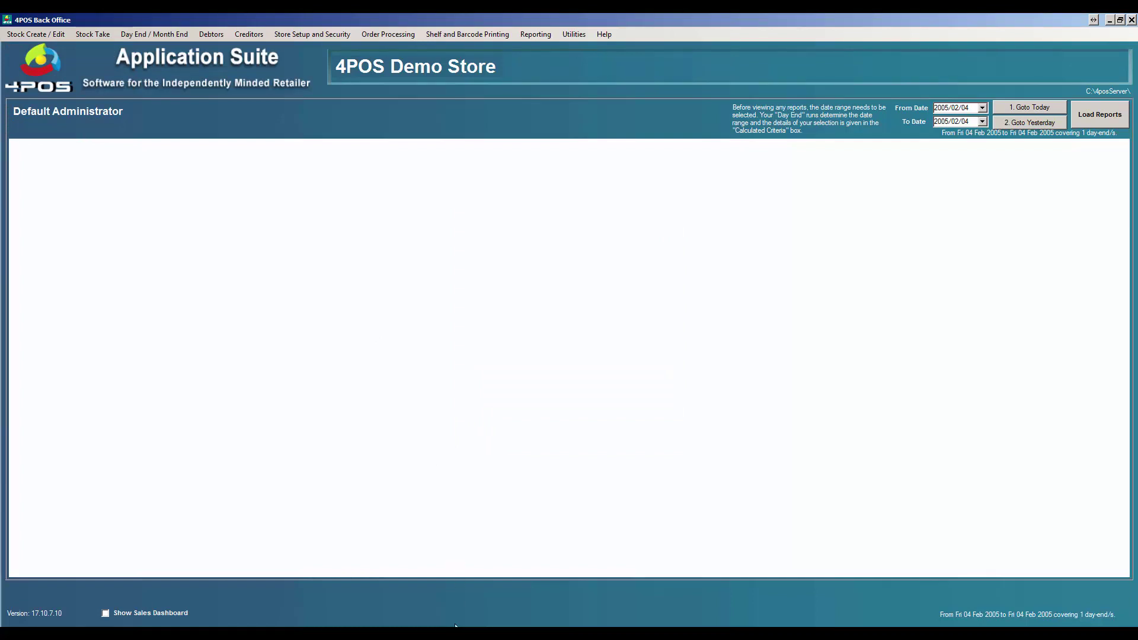
{"action": "mouse_move", "coordinate": [468, 634]}
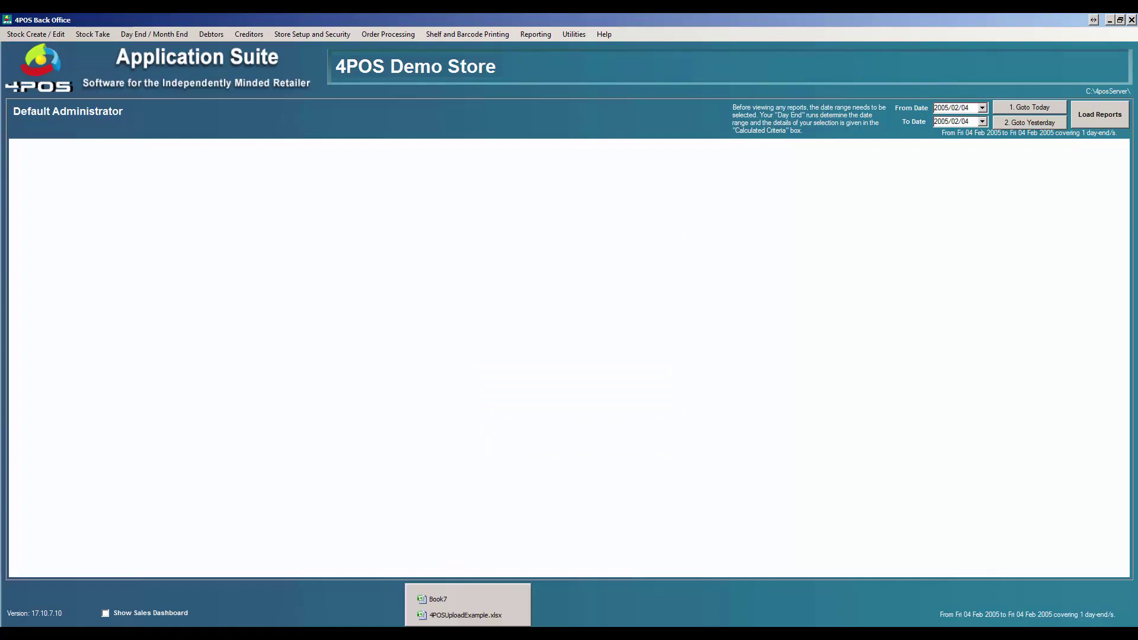
{"action": "left_click", "coordinate": [468, 617]}
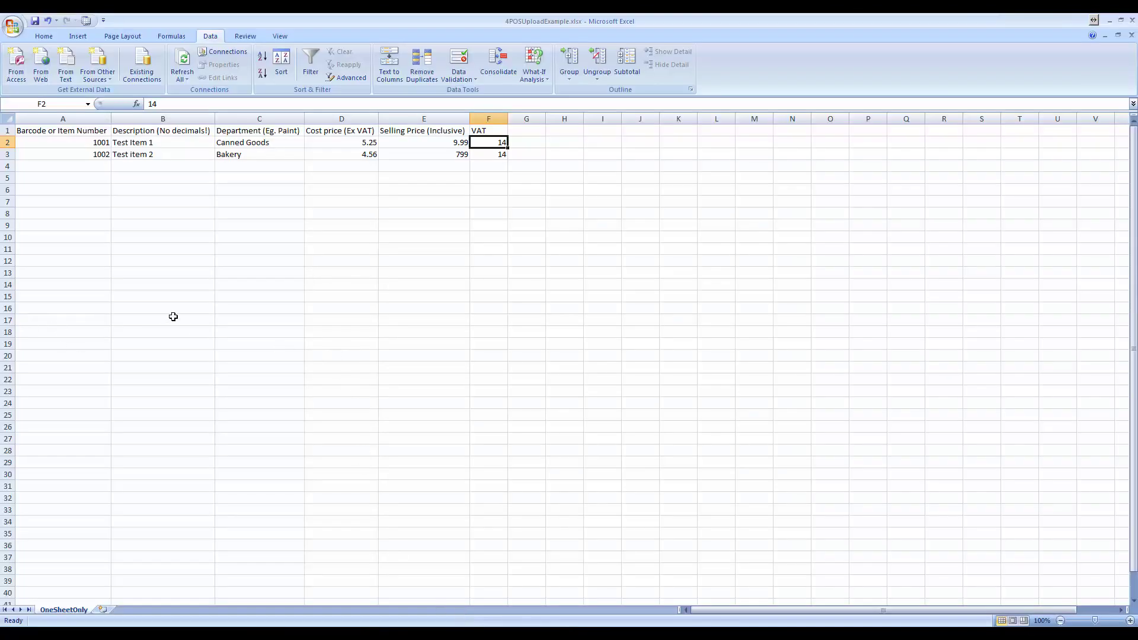
{"action": "left_click", "coordinate": [145, 142]}
{"action": "left_click", "coordinate": [144, 154]}
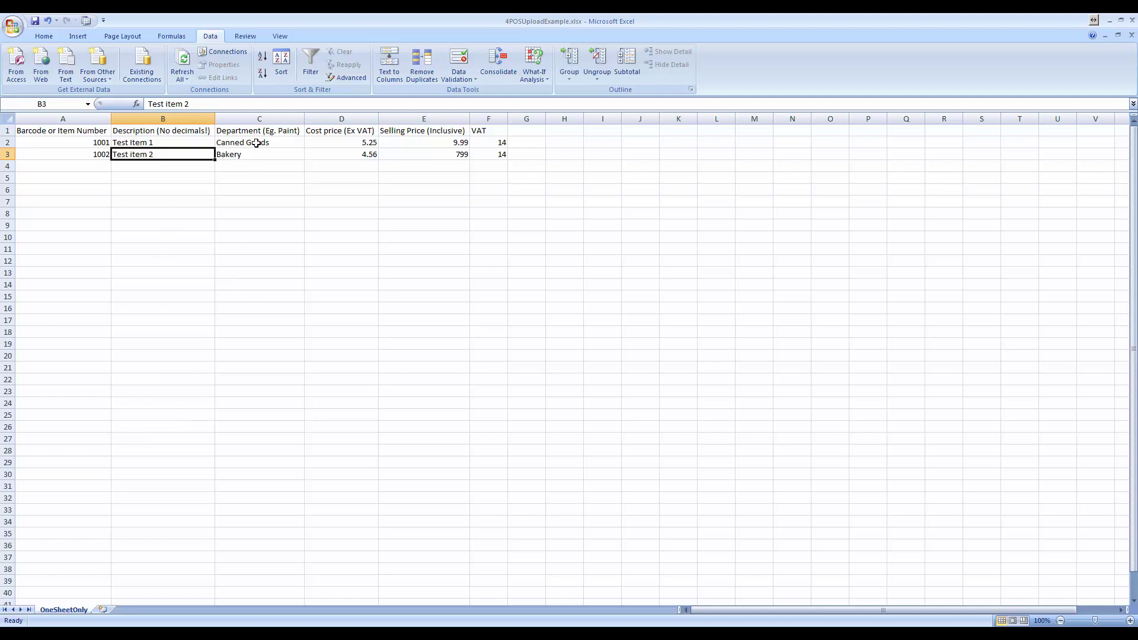
{"action": "left_click", "coordinate": [256, 119]}
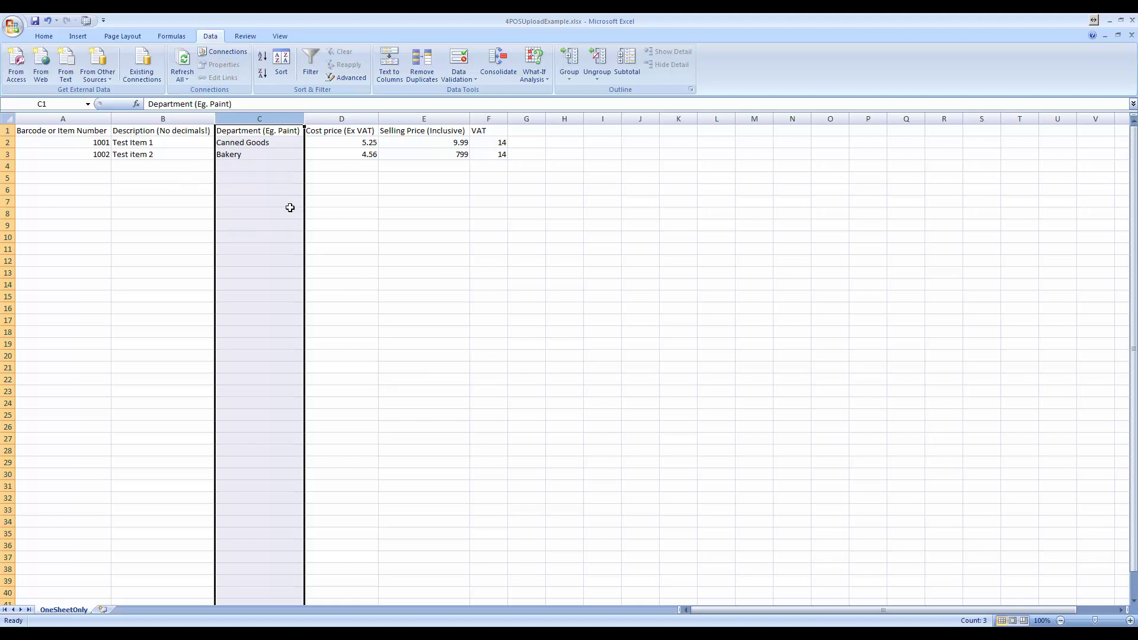
{"action": "left_click", "coordinate": [324, 201]}
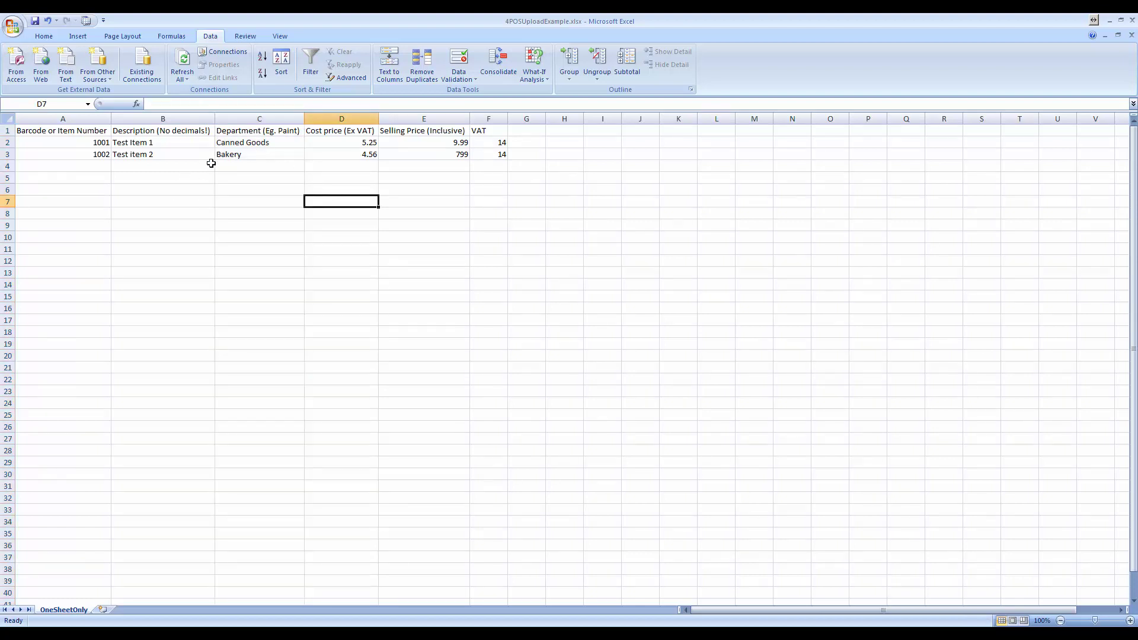
{"action": "left_click", "coordinate": [143, 155]}
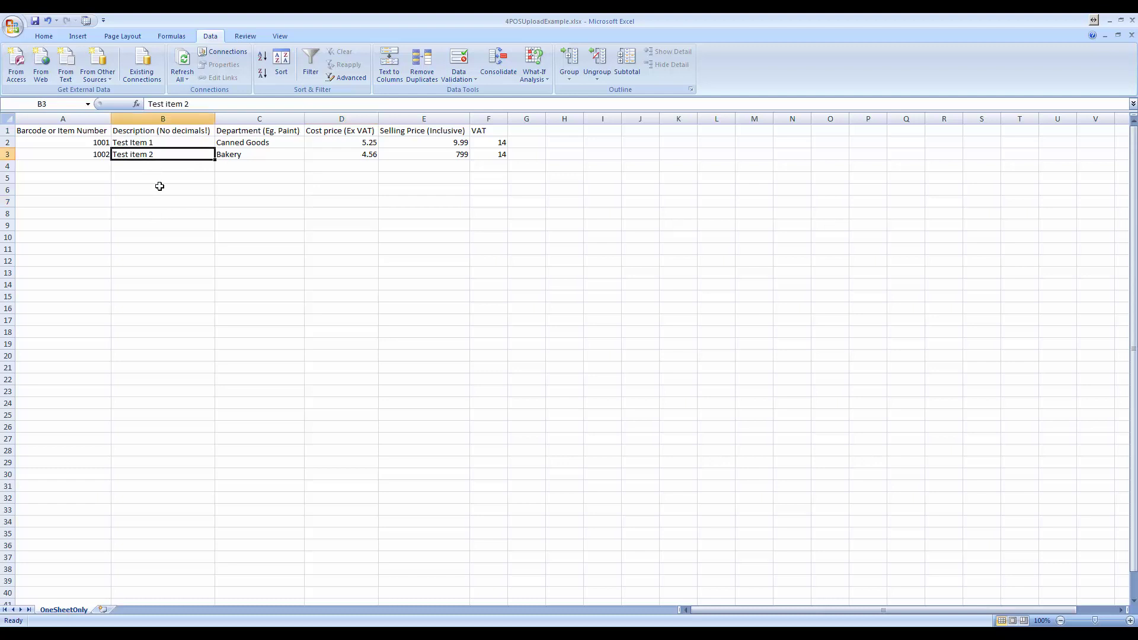
{"action": "left_click", "coordinate": [443, 155]}
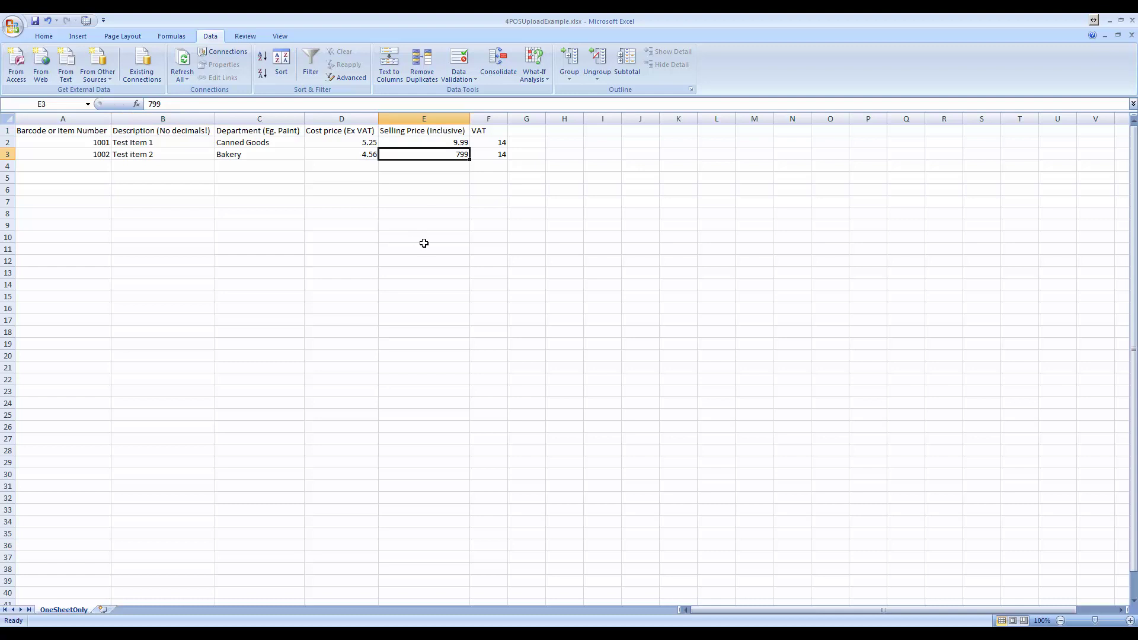
Format Selling Price column E as Number with 2 decimal places, so 799 reads 799.00.
{"action": "right_click", "coordinate": [430, 116]}
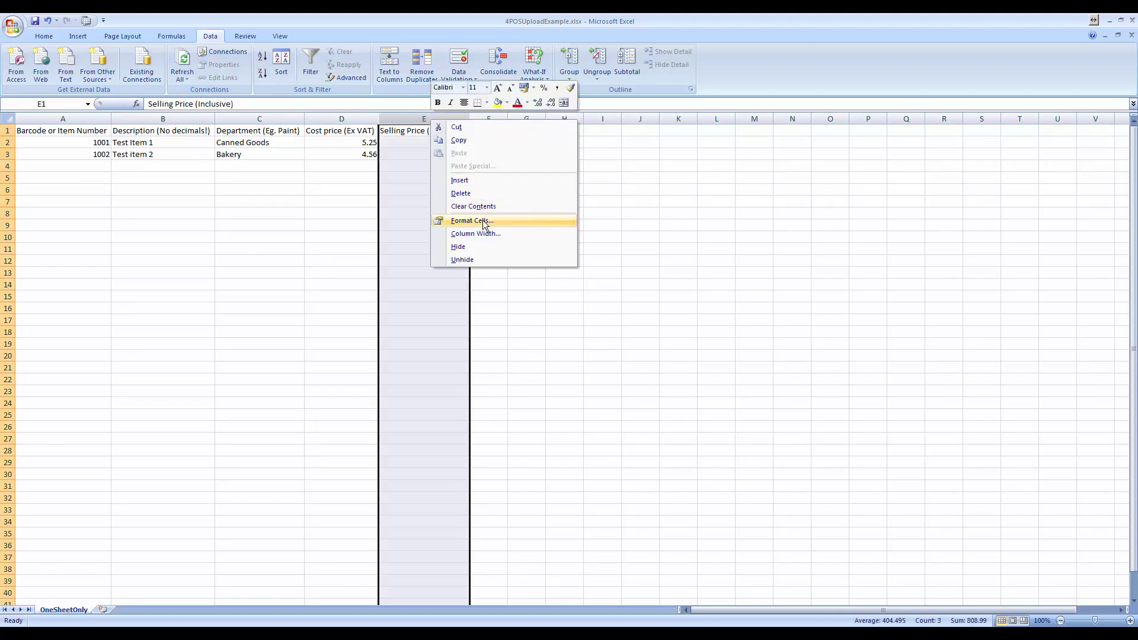
{"action": "left_click", "coordinate": [484, 222]}
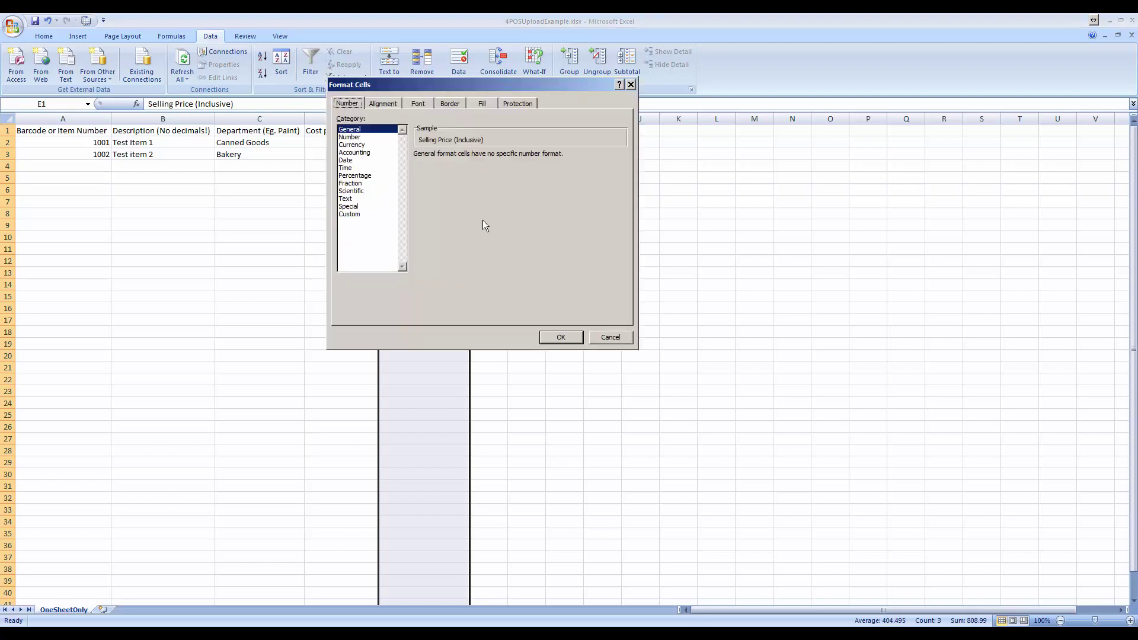
{"action": "left_click", "coordinate": [356, 137]}
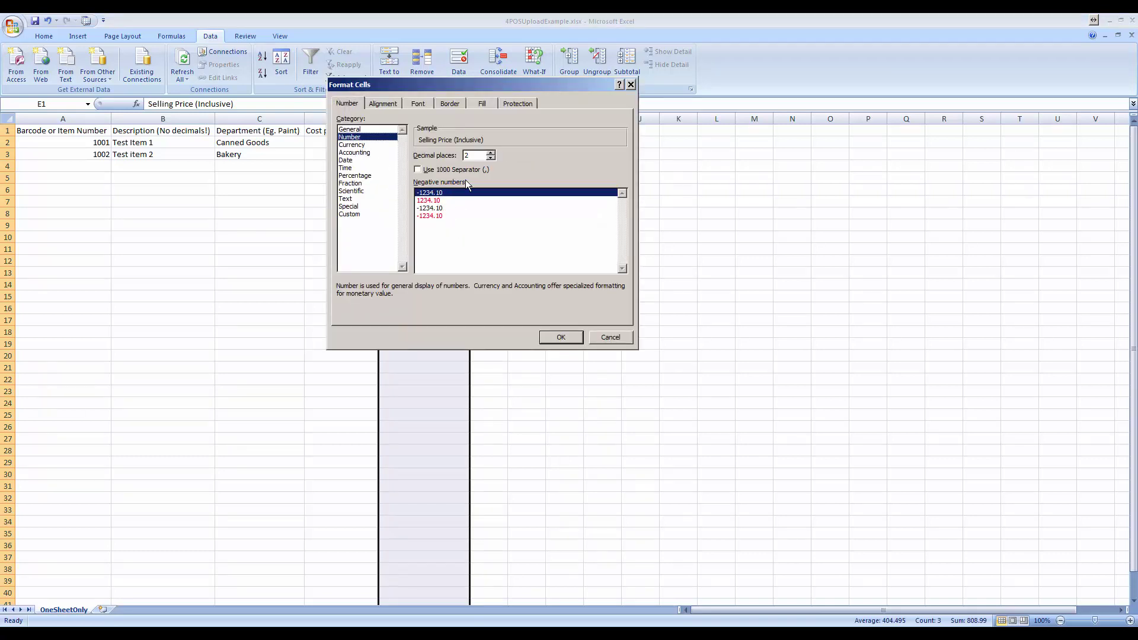
{"action": "left_click", "coordinate": [560, 337]}
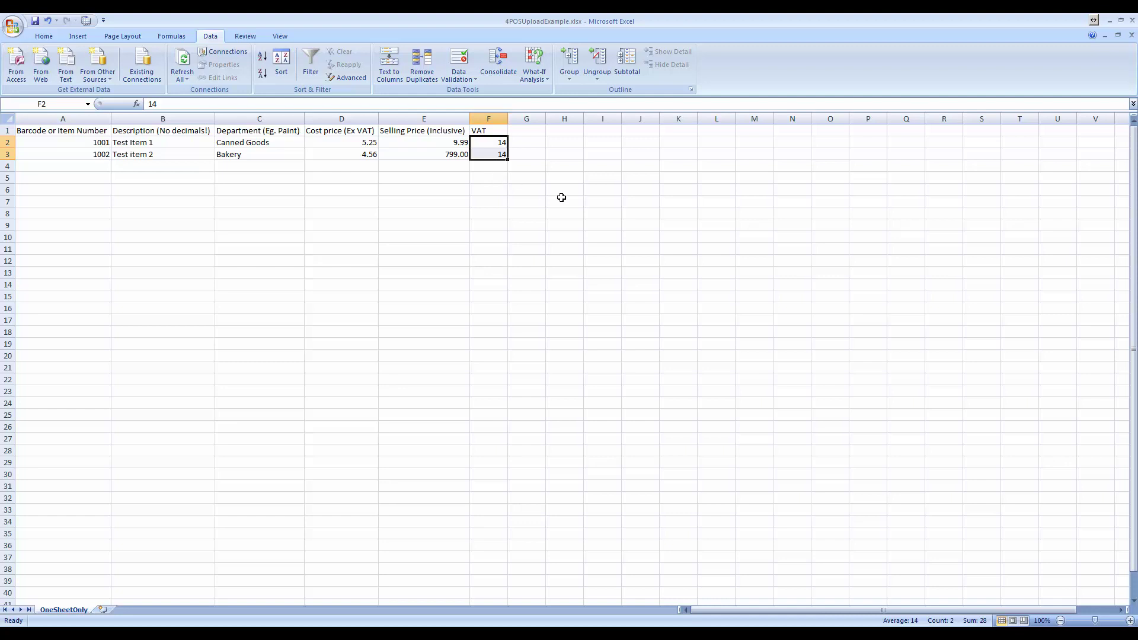
Select the empty columns G through AG after VAT and delete them.
{"action": "left_click_drag", "start_coordinate": [526, 119], "coordinate": [673, 166]}
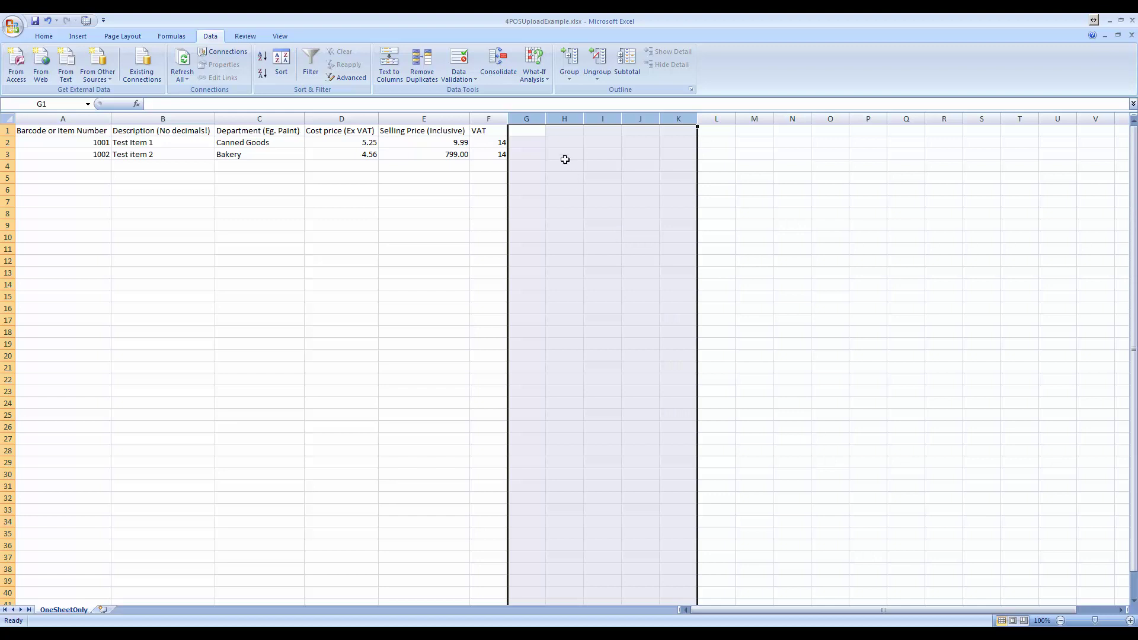
{"action": "left_click", "coordinate": [983, 251]}
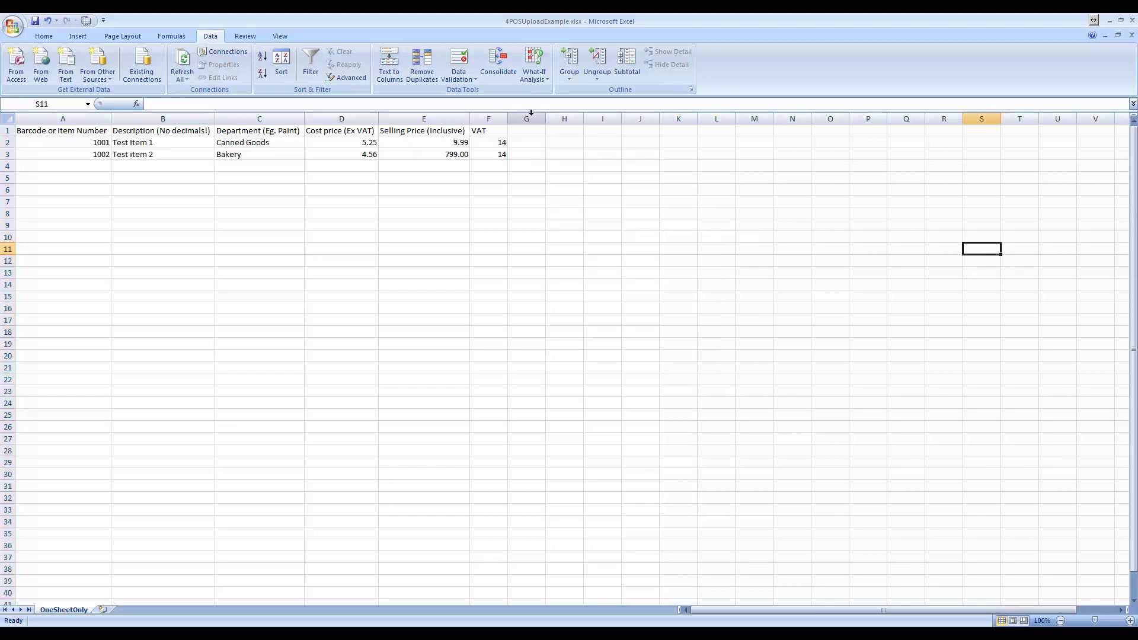
{"action": "left_click_drag", "start_coordinate": [527, 119], "coordinate": [755, 148]}
{"action": "right_click", "coordinate": [756, 122]}
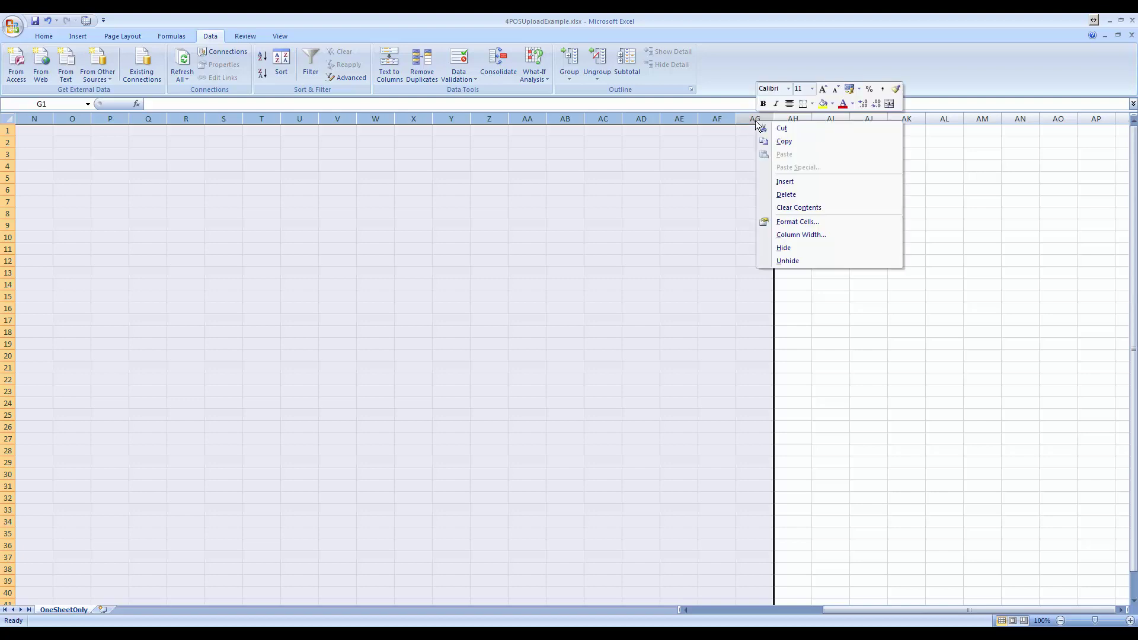
{"action": "left_click", "coordinate": [809, 194]}
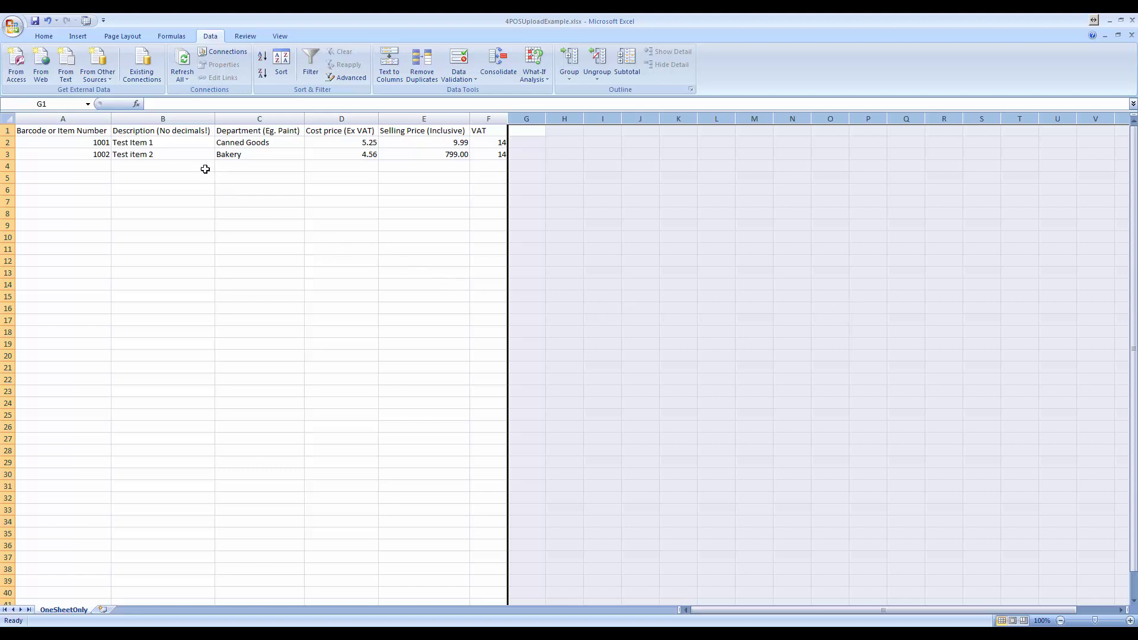
{"action": "left_click", "coordinate": [150, 143]}
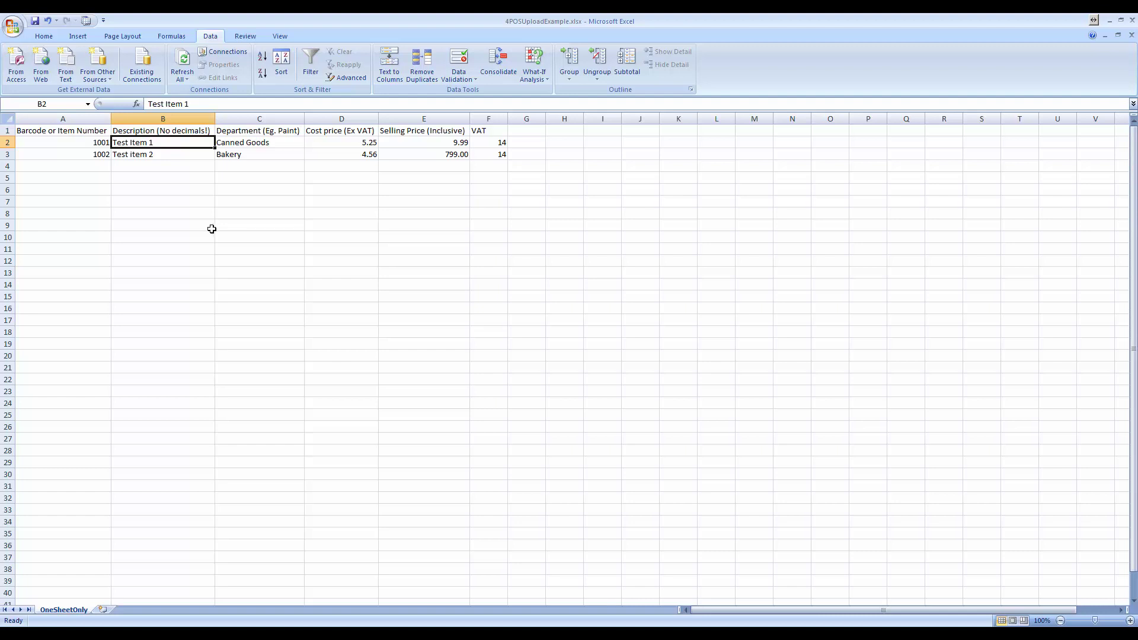
Review the first item's values, then edit B2 so the description reads 'Test, Item 1'.
{"action": "left_click", "coordinate": [93, 143]}
{"action": "left_click", "coordinate": [153, 143]}
{"action": "left_click", "coordinate": [253, 144]}
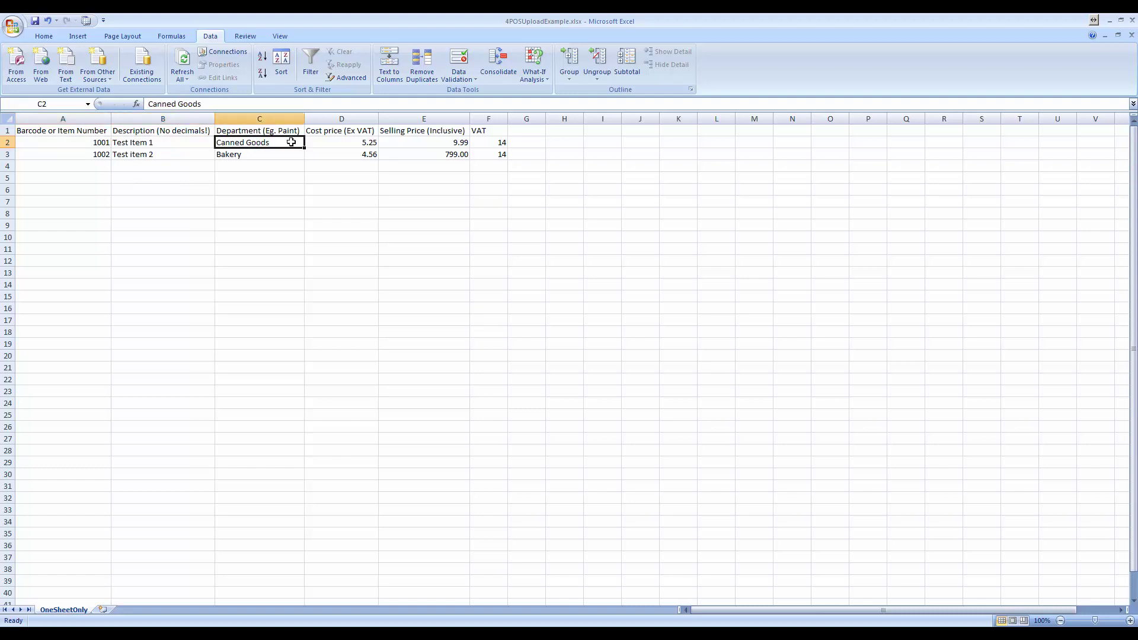
{"action": "left_click", "coordinate": [333, 143]}
{"action": "left_click", "coordinate": [413, 142]}
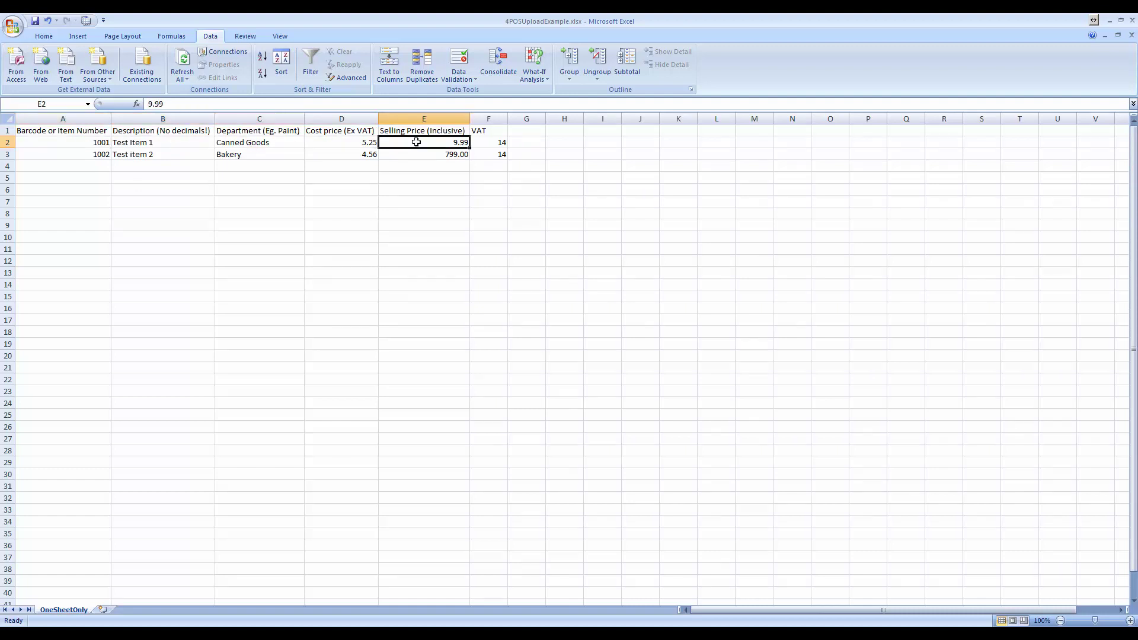
{"action": "left_click", "coordinate": [137, 143]}
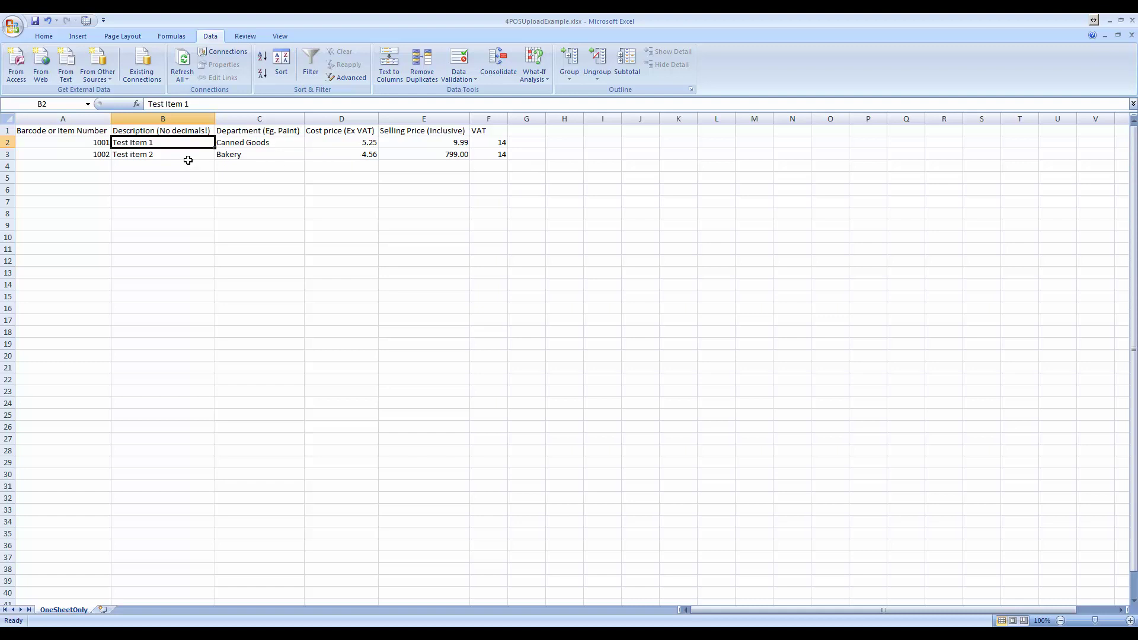
{"action": "key", "text": "F2"}
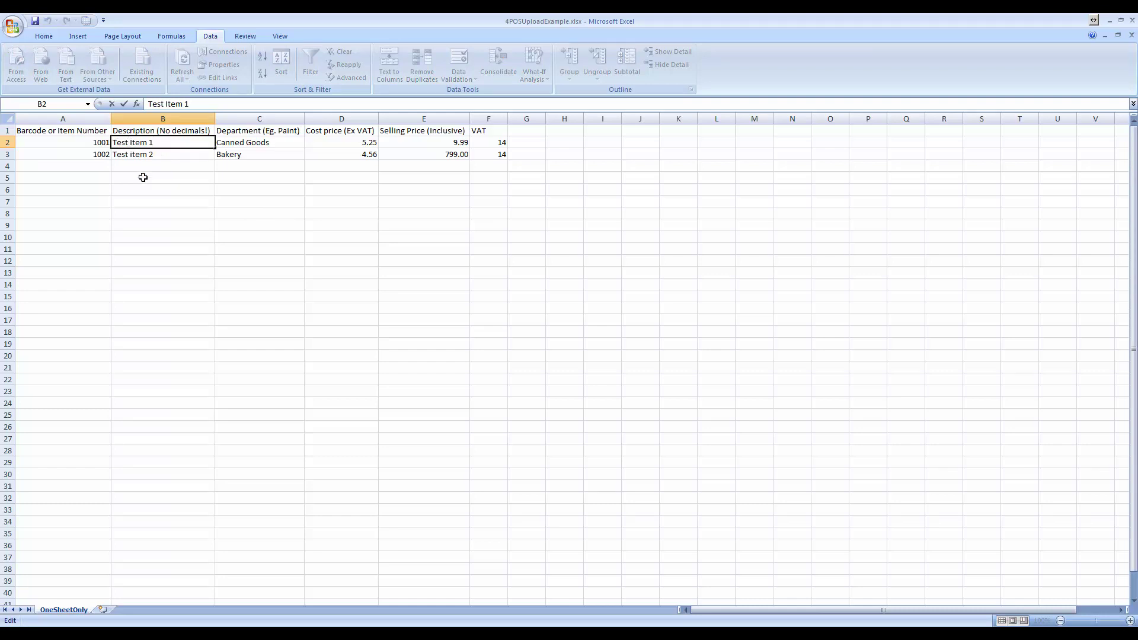
{"action": "type", "text": ","}
{"action": "left_click", "coordinate": [252, 146]}
Select columns B:C, enter a comma in Find and Replace, and close it without replacing.
{"action": "left_click", "coordinate": [190, 130]}
{"action": "key", "text": "ctrl+space"}
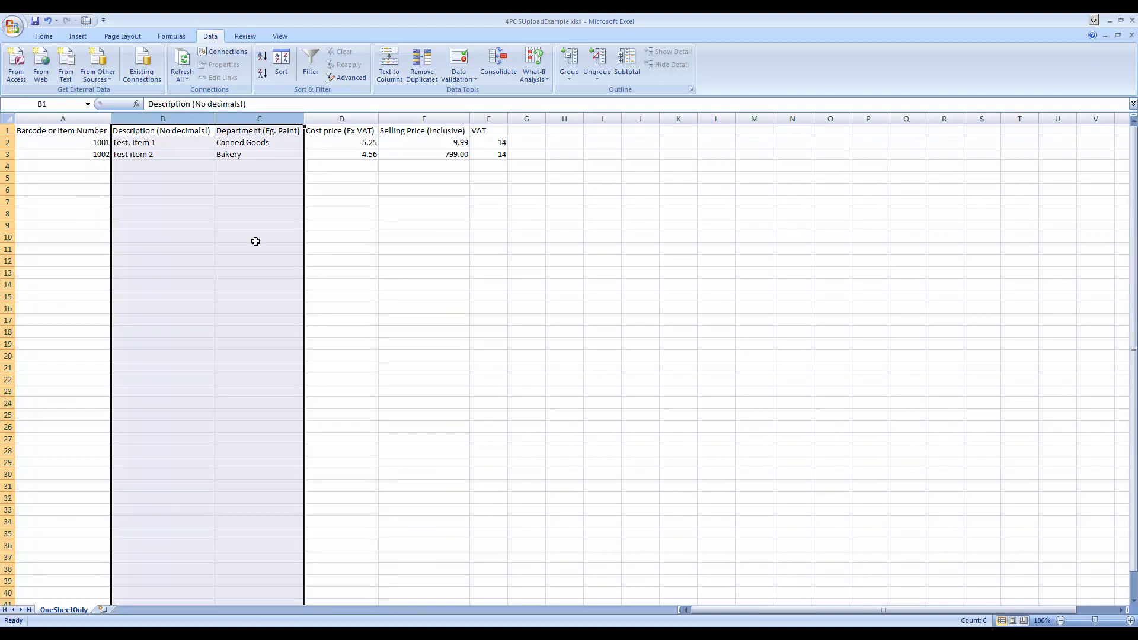
{"action": "key", "text": "ctrl+h"}
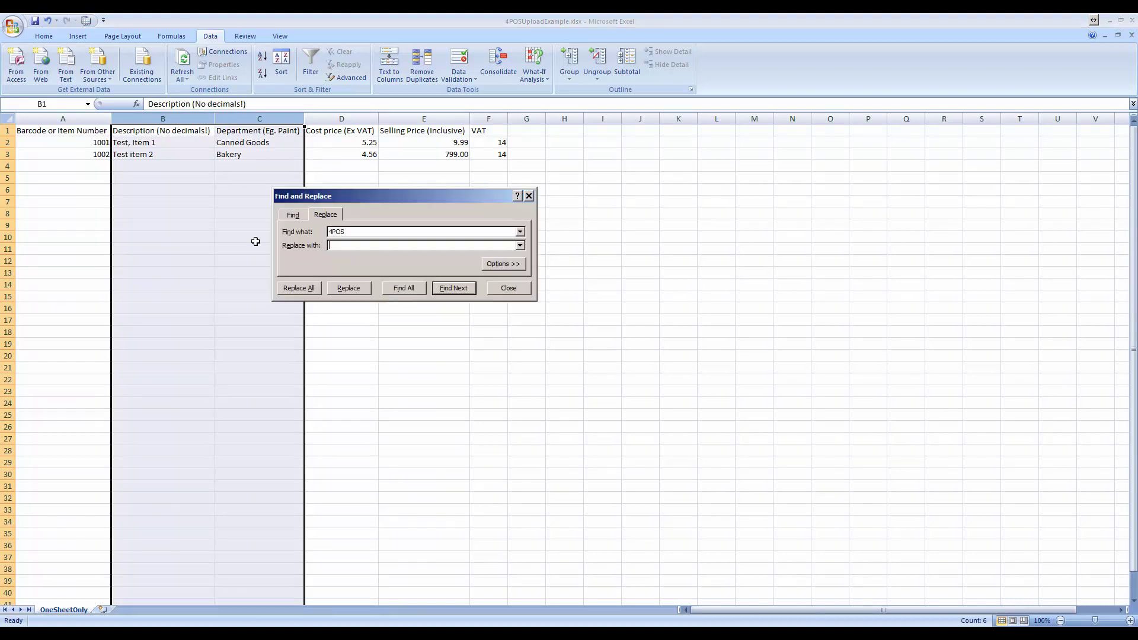
{"action": "left_click_drag", "start_coordinate": [353, 232], "coordinate": [311, 233]}
{"action": "type", "text": ","}
{"action": "left_click", "coordinate": [516, 287]}
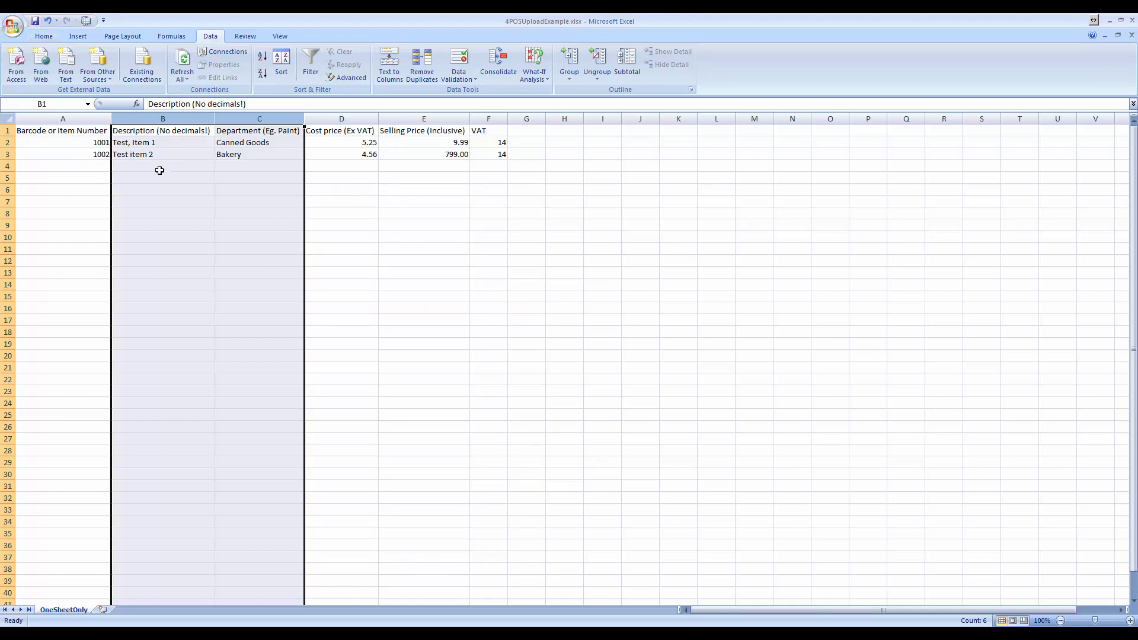
Save a copy as CSV (Comma delimited) 4POSUploadExample.csv in 4POSDatabases, confirming CSV format.
{"action": "left_click", "coordinate": [12, 25]}
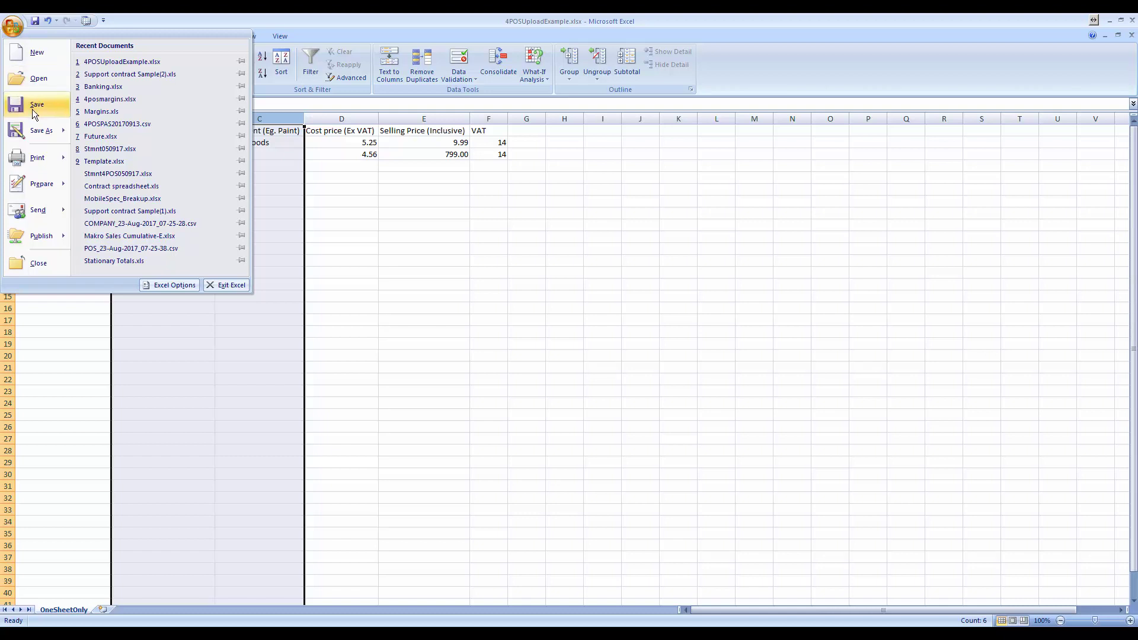
{"action": "mouse_move", "coordinate": [34, 137]}
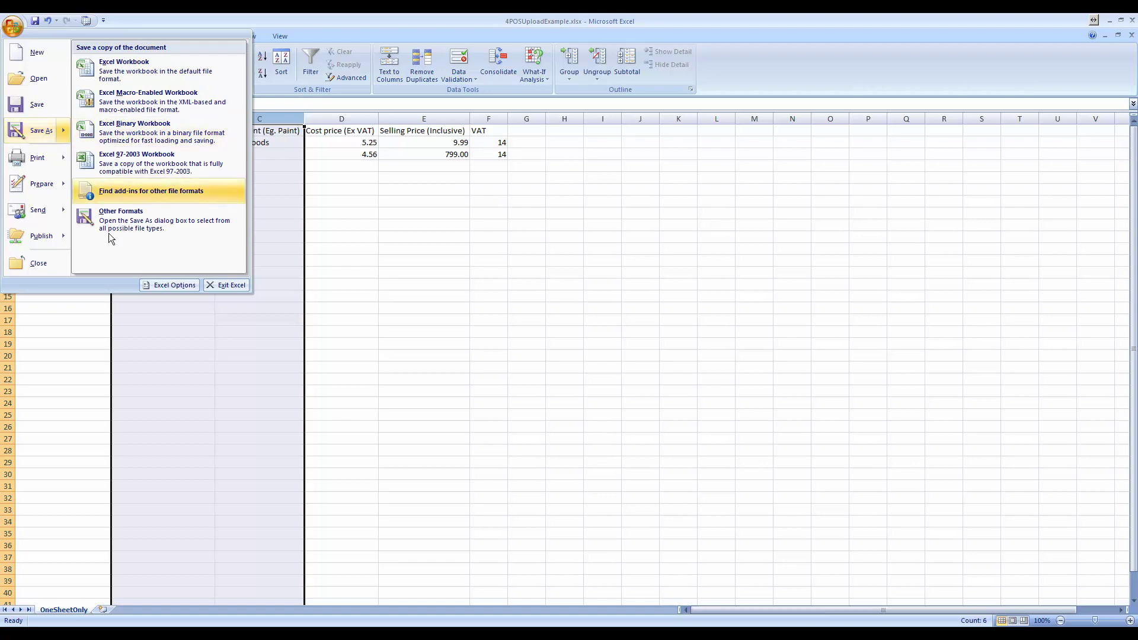
{"action": "left_click", "coordinate": [35, 131]}
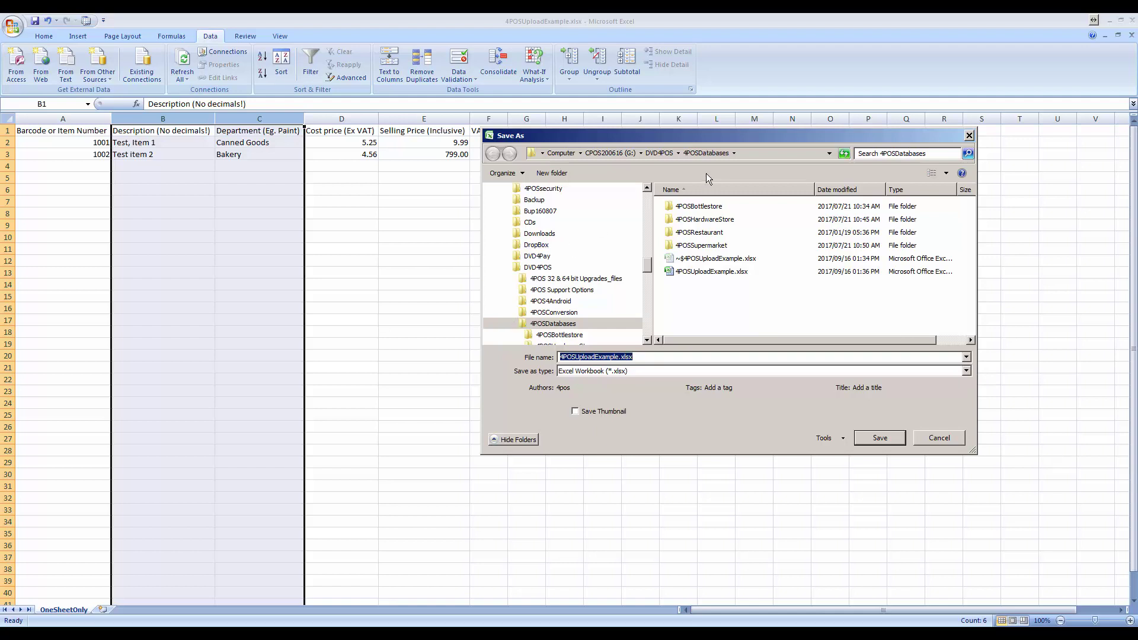
{"action": "left_click", "coordinate": [967, 370]}
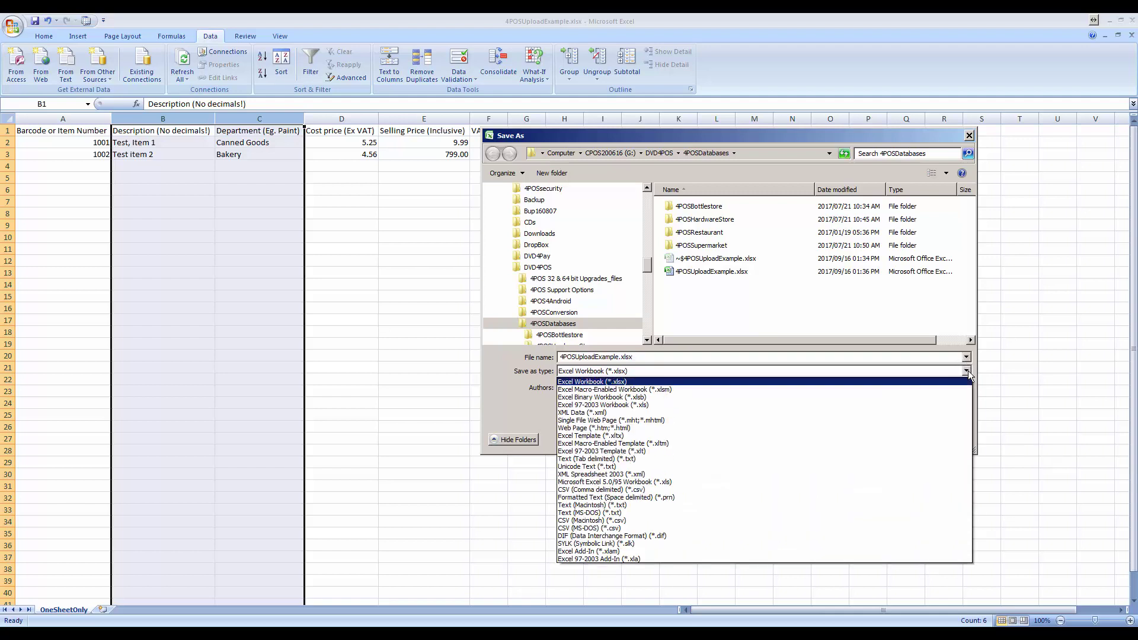
{"action": "left_click", "coordinate": [705, 489]}
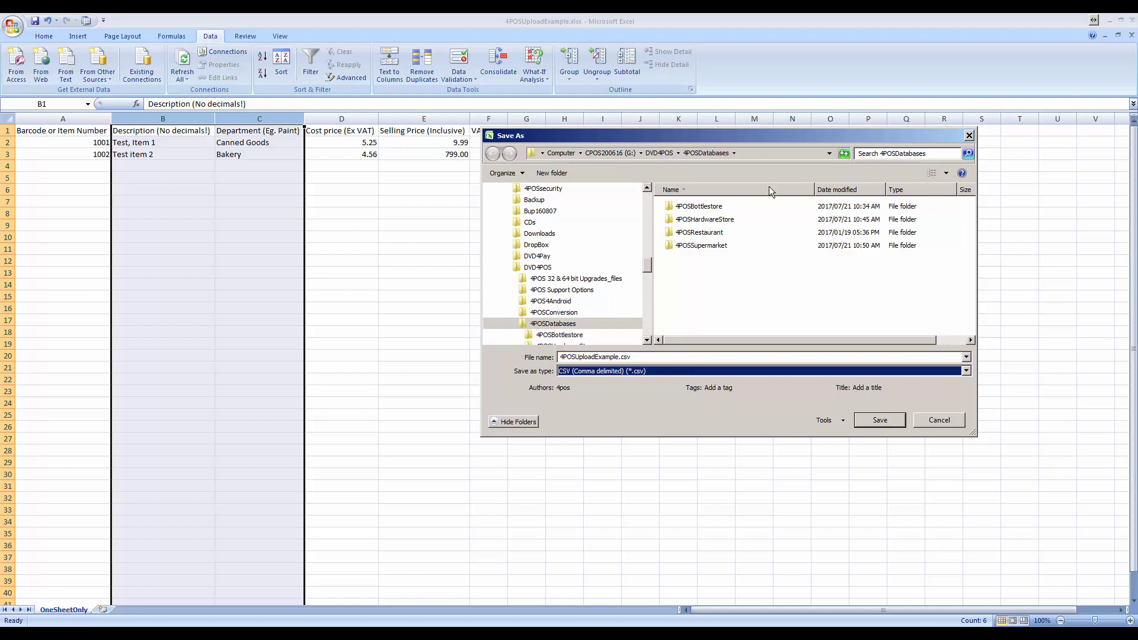
{"action": "left_click", "coordinate": [762, 154]}
{"action": "key", "text": "ctrl+c"}
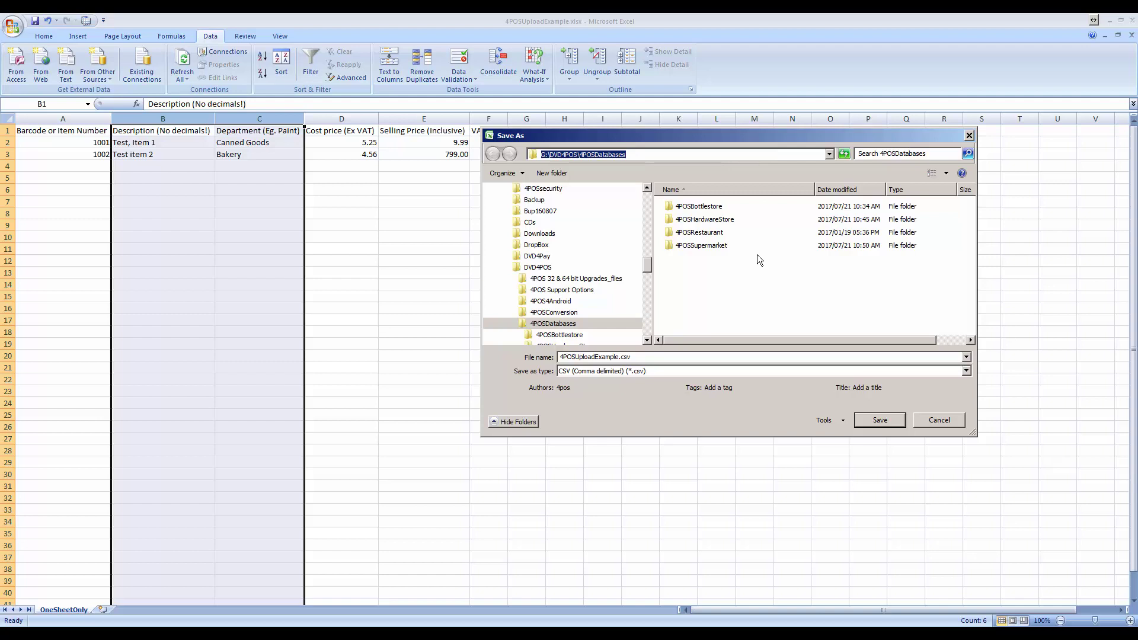
{"action": "left_click", "coordinate": [881, 421]}
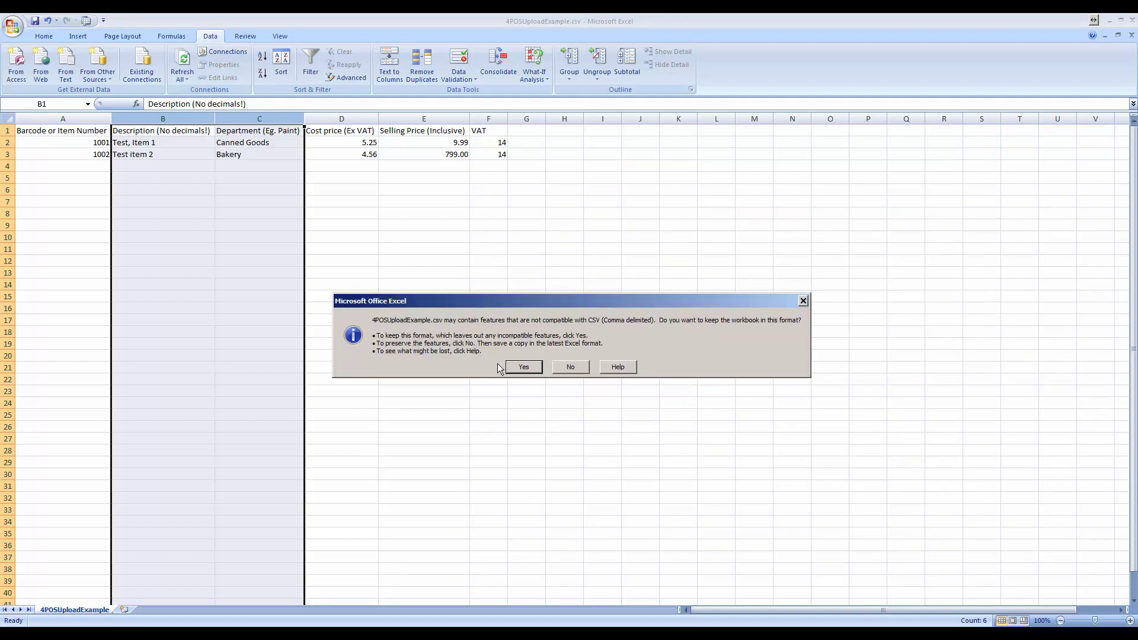
{"action": "left_click", "coordinate": [524, 366]}
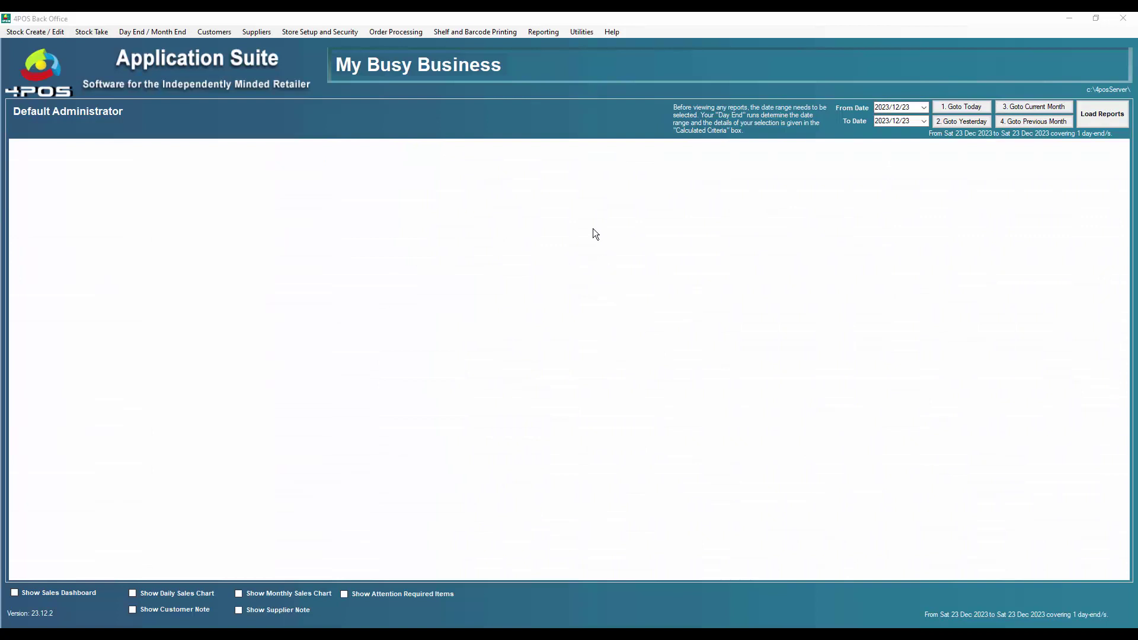
Choose Utilities > Imports > Import Stock Items.
{"action": "left_click", "coordinate": [583, 33]}
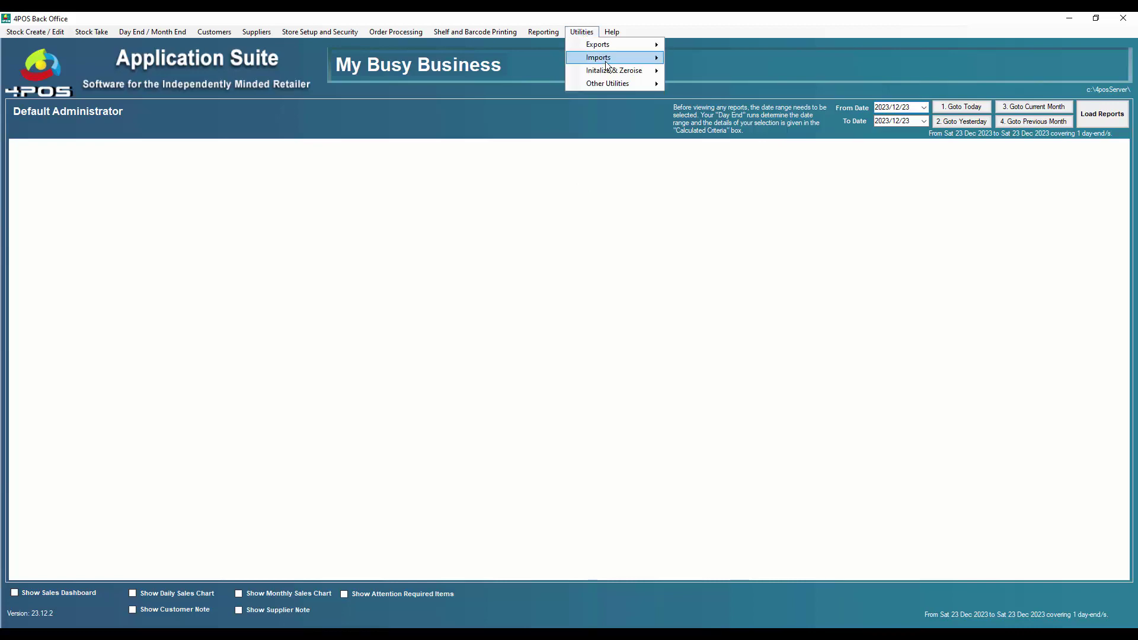
{"action": "mouse_move", "coordinate": [606, 58]}
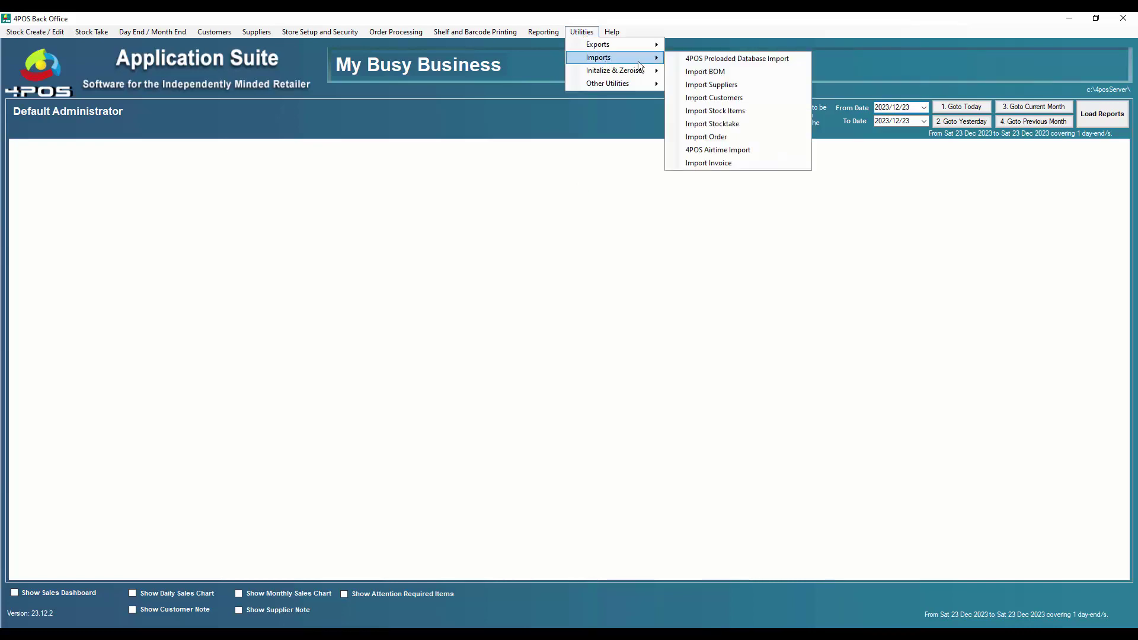
{"action": "left_click", "coordinate": [735, 111]}
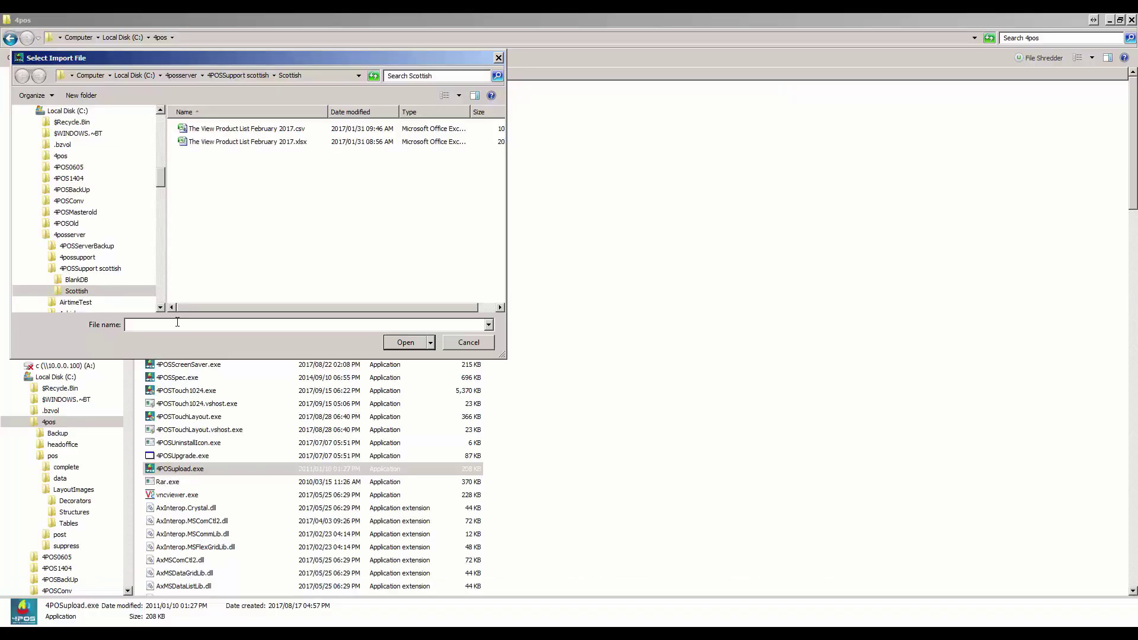
Go to G:\DVD4POS\4POSDatabases and open 4POSUploadExample.csv as the import file.
{"action": "key", "text": "ctrl+v"}
{"action": "key", "text": "Return"}
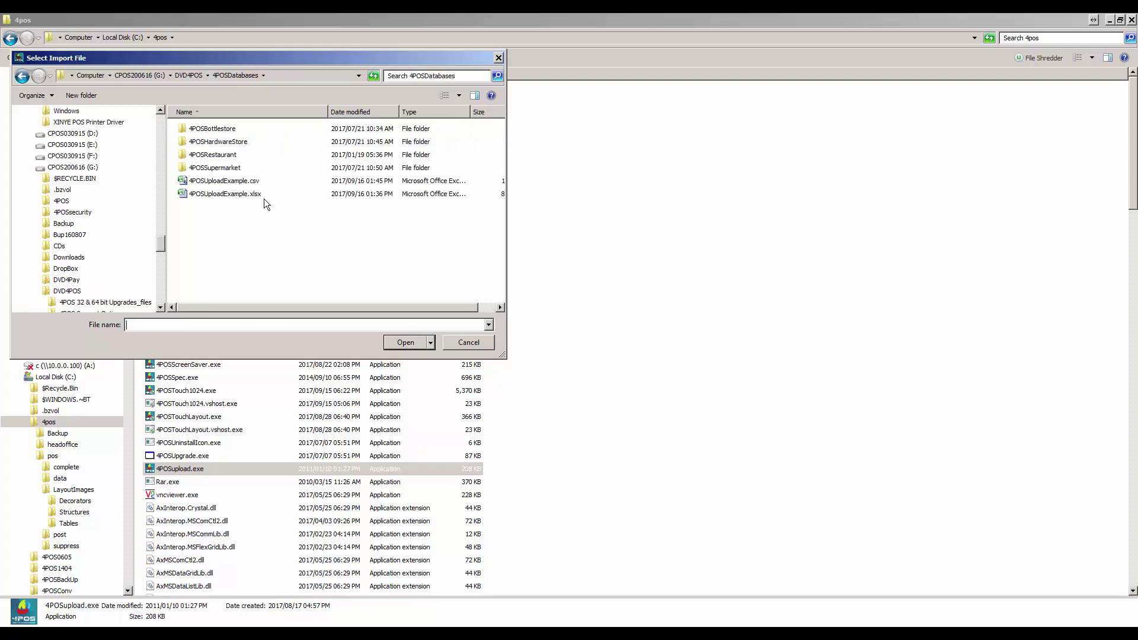
{"action": "left_click", "coordinate": [226, 182]}
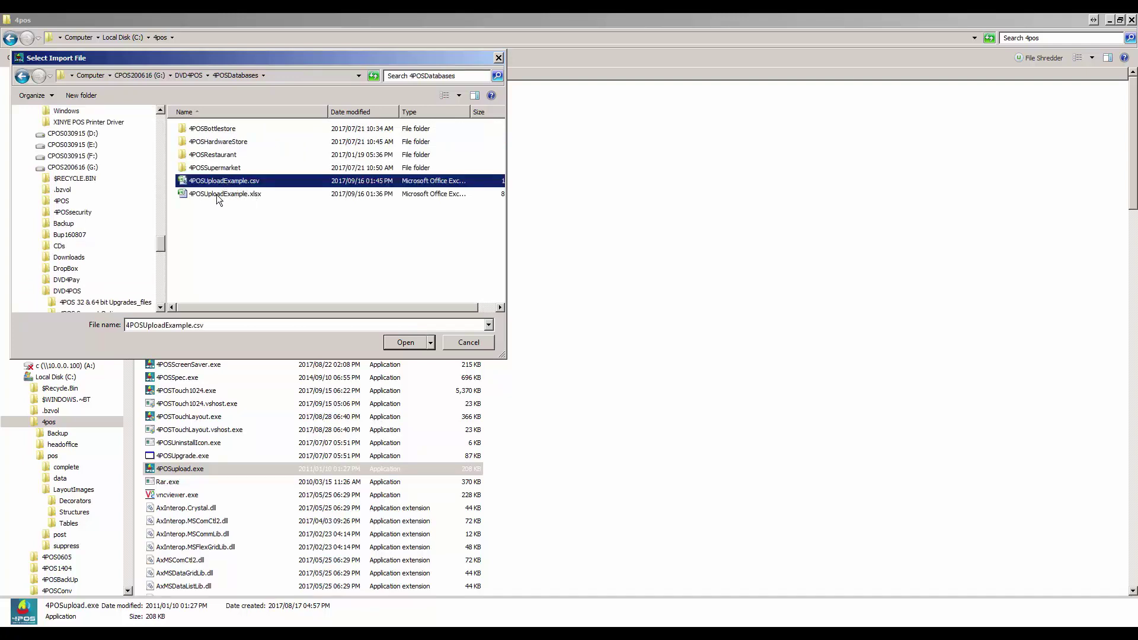
{"action": "left_click", "coordinate": [217, 195]}
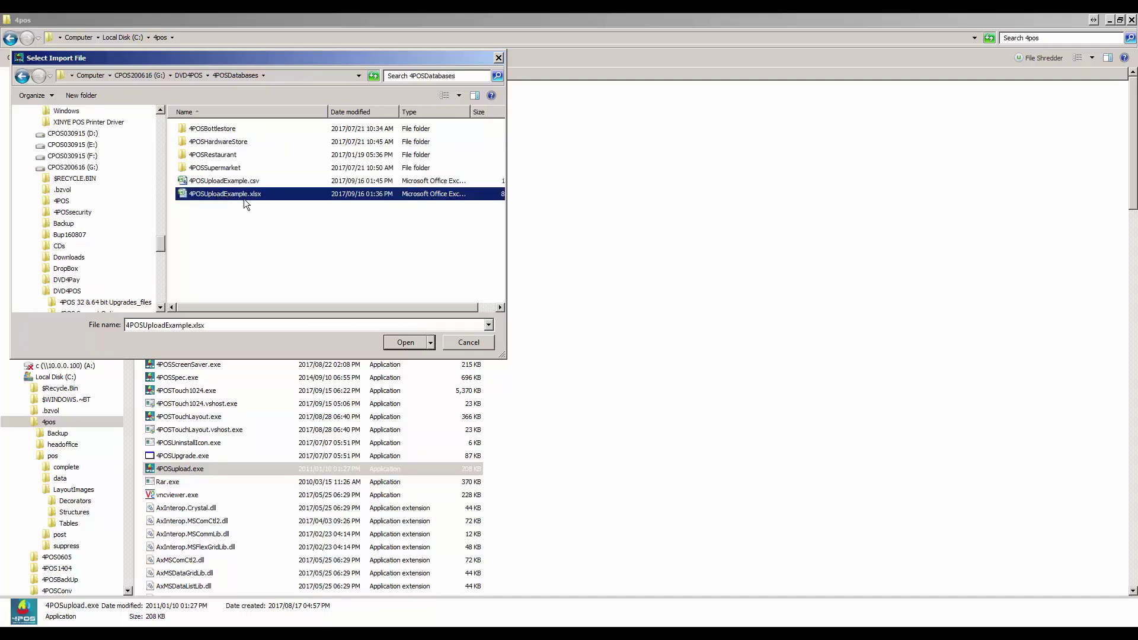
{"action": "left_click", "coordinate": [216, 183]}
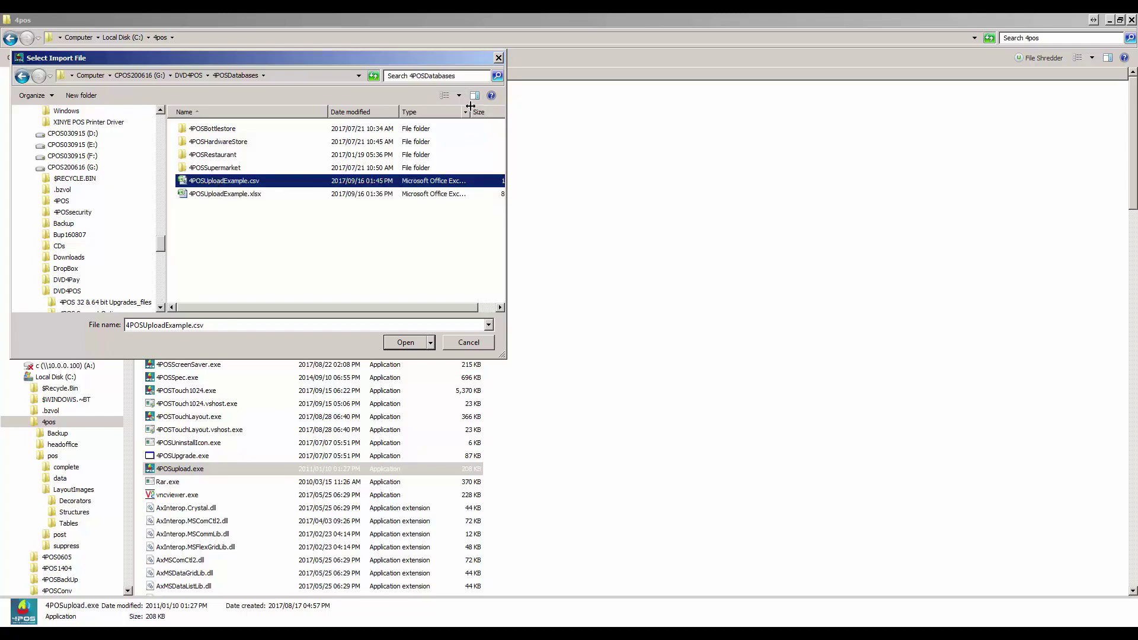
{"action": "left_click_drag", "start_coordinate": [470, 106], "coordinate": [496, 110]}
{"action": "left_click_drag", "start_coordinate": [428, 304], "coordinate": [464, 305]}
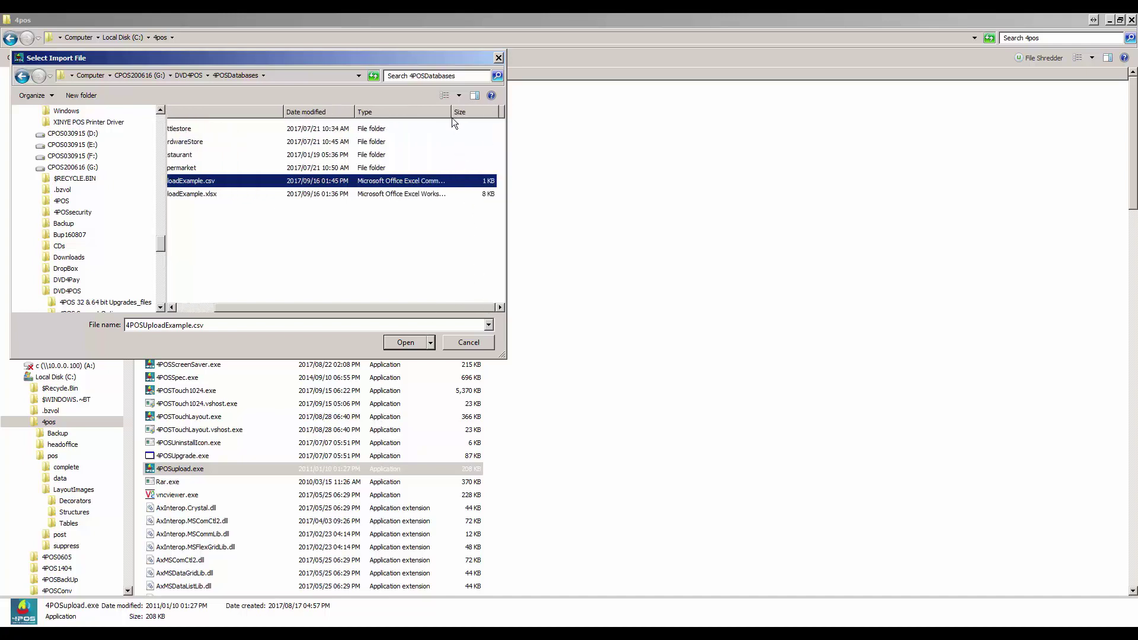
{"action": "left_click_drag", "start_coordinate": [451, 114], "coordinate": [485, 112]}
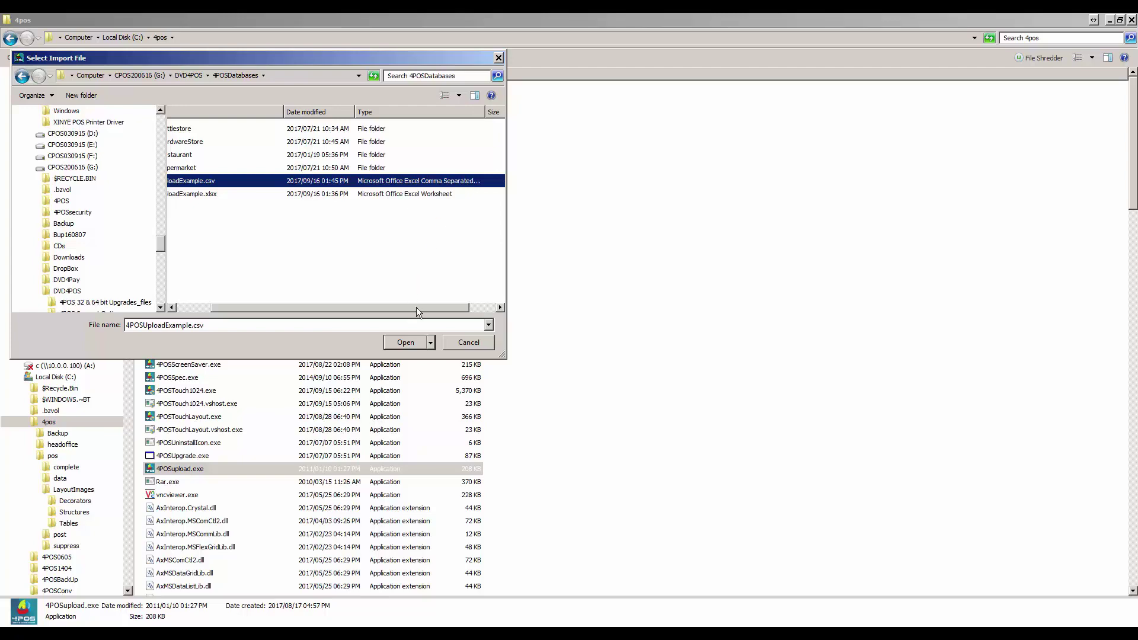
{"action": "left_click_drag", "start_coordinate": [417, 308], "coordinate": [301, 306]}
{"action": "double_click", "coordinate": [217, 181]}
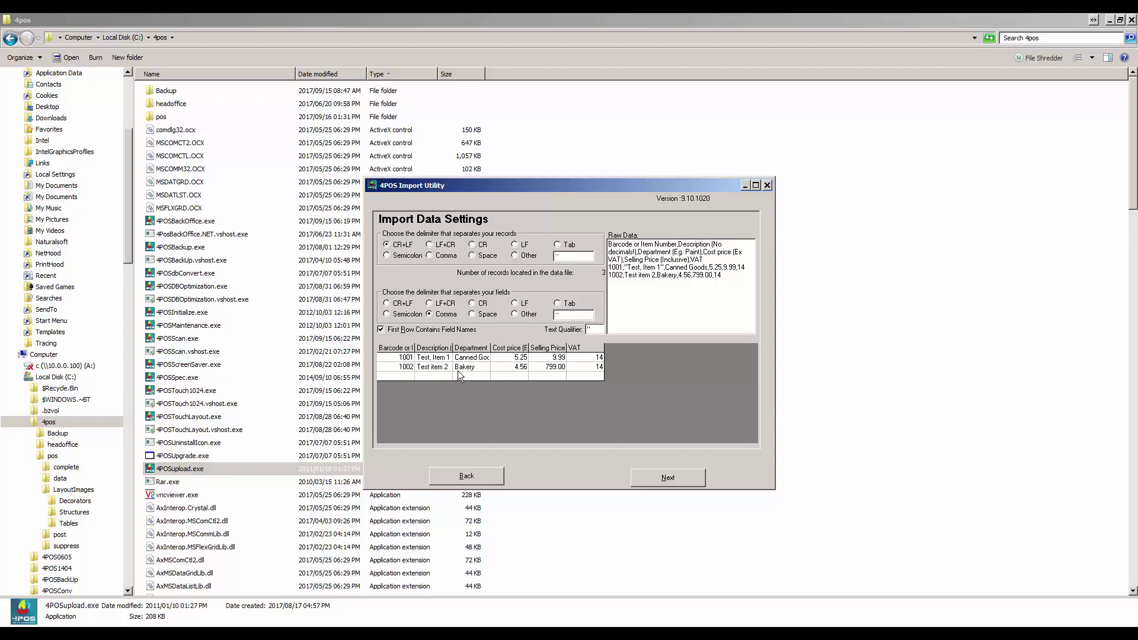
{"action": "left_click", "coordinate": [428, 358]}
Go Back in the import, then acknowledge the run-time error 340 with OK.
{"action": "left_click", "coordinate": [484, 474]}
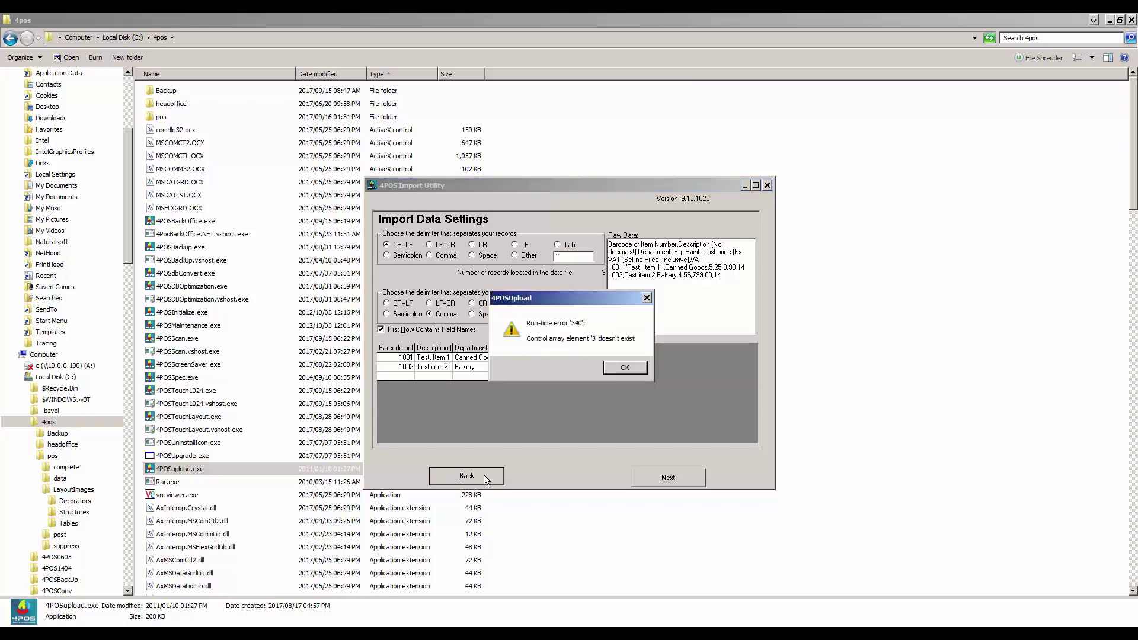
{"action": "left_click", "coordinate": [625, 367]}
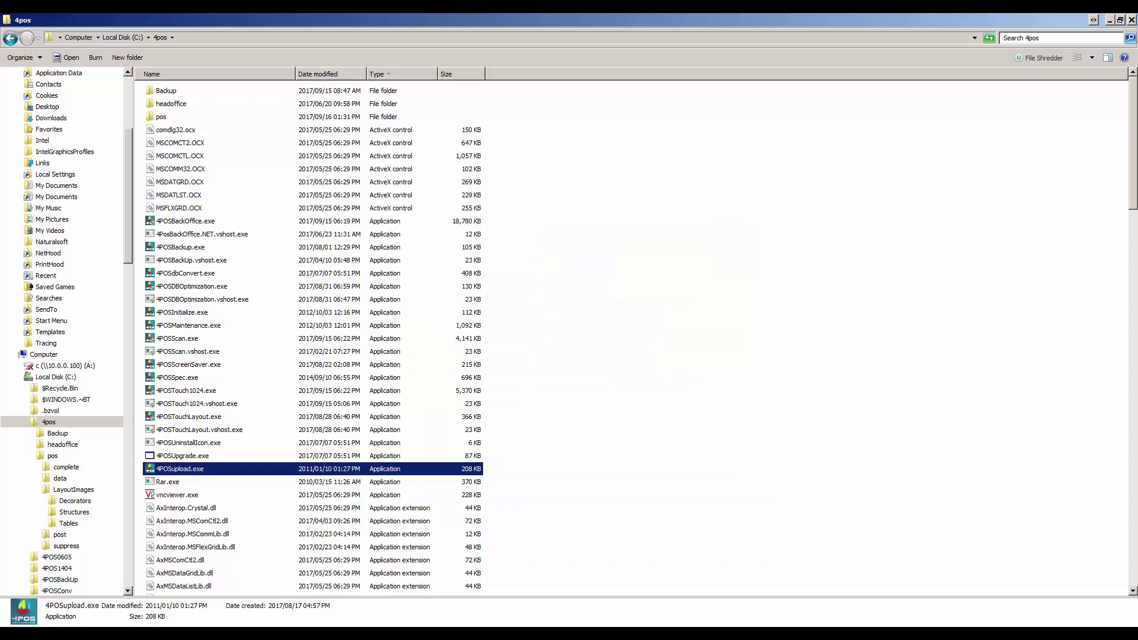
Open a maximized Computer window with Win+E and start entering a folder address.
{"action": "key", "text": "super+e"}
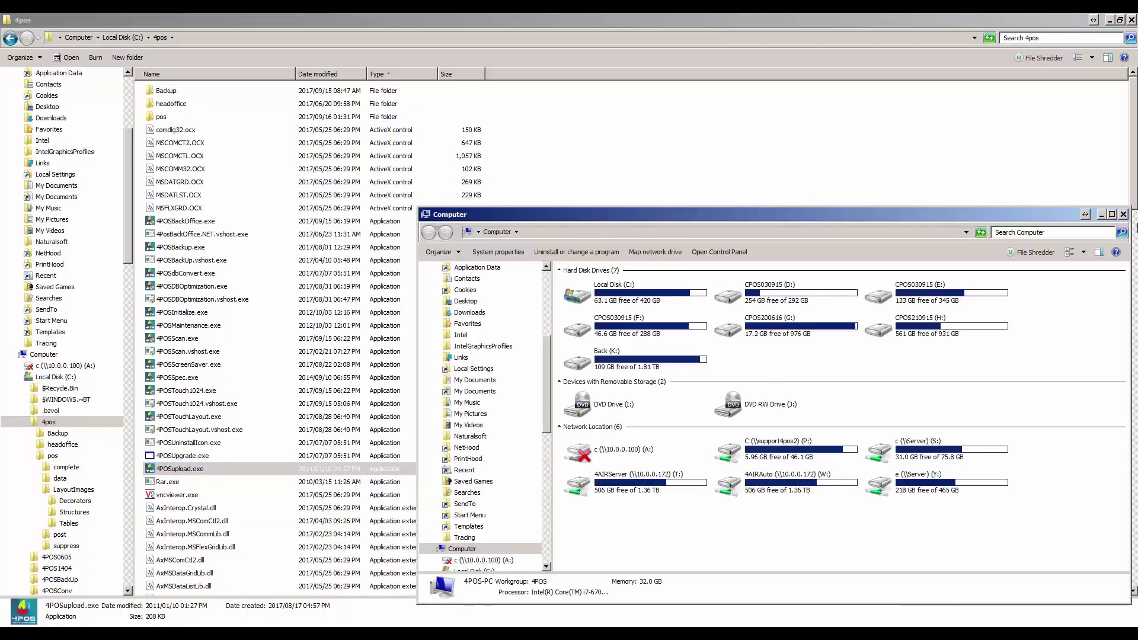
{"action": "left_click", "coordinate": [1112, 216]}
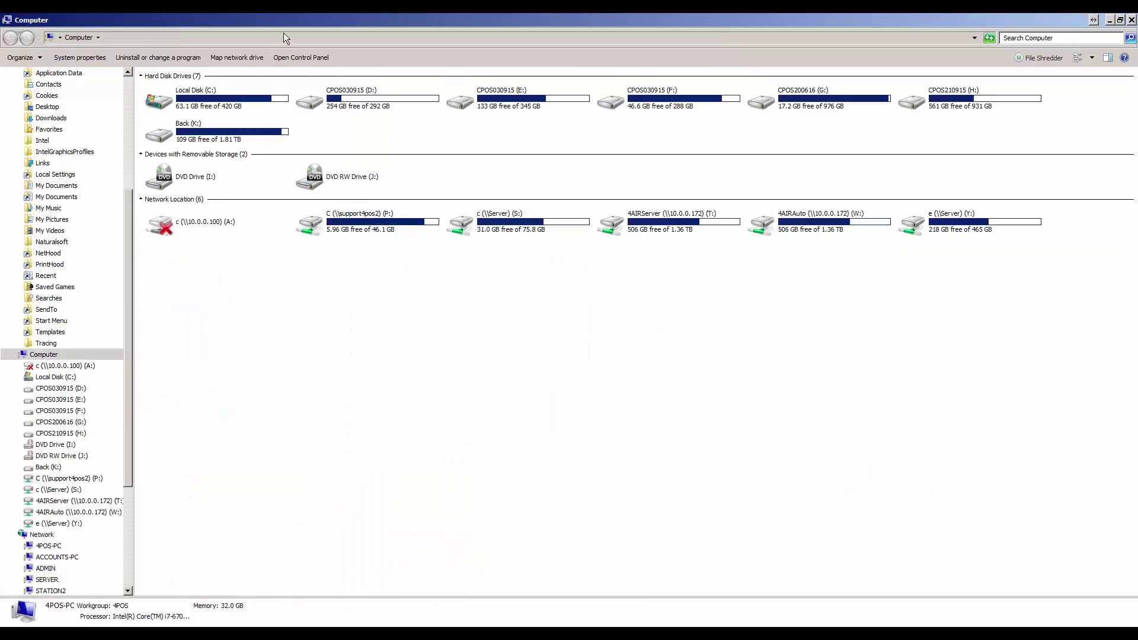
{"action": "left_click", "coordinate": [282, 37]}
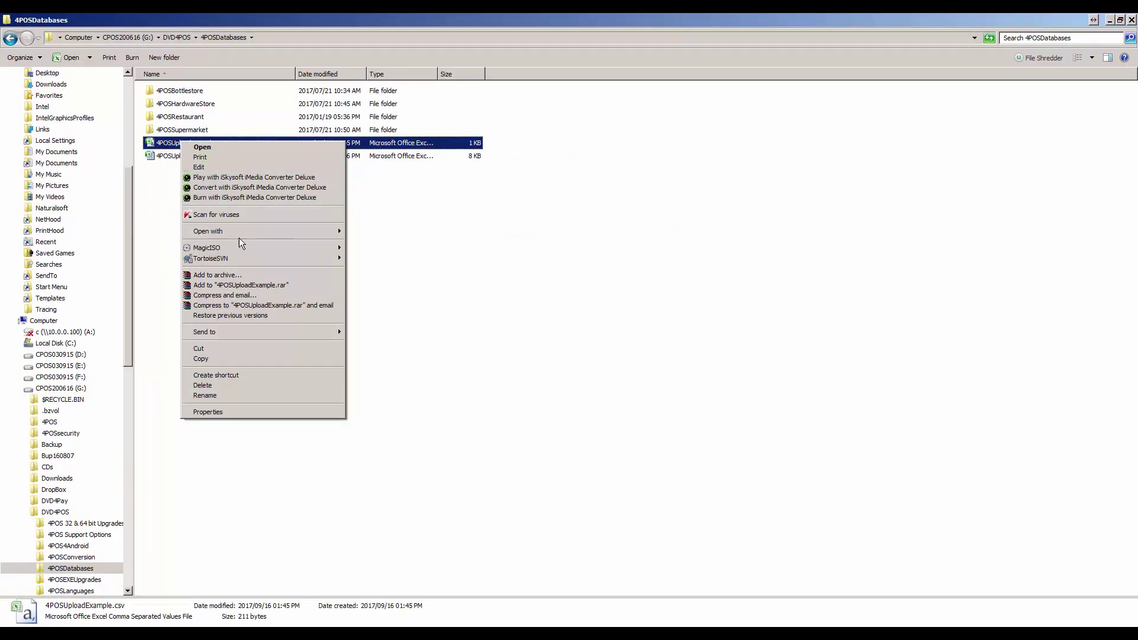
{"action": "mouse_move", "coordinate": [251, 232]}
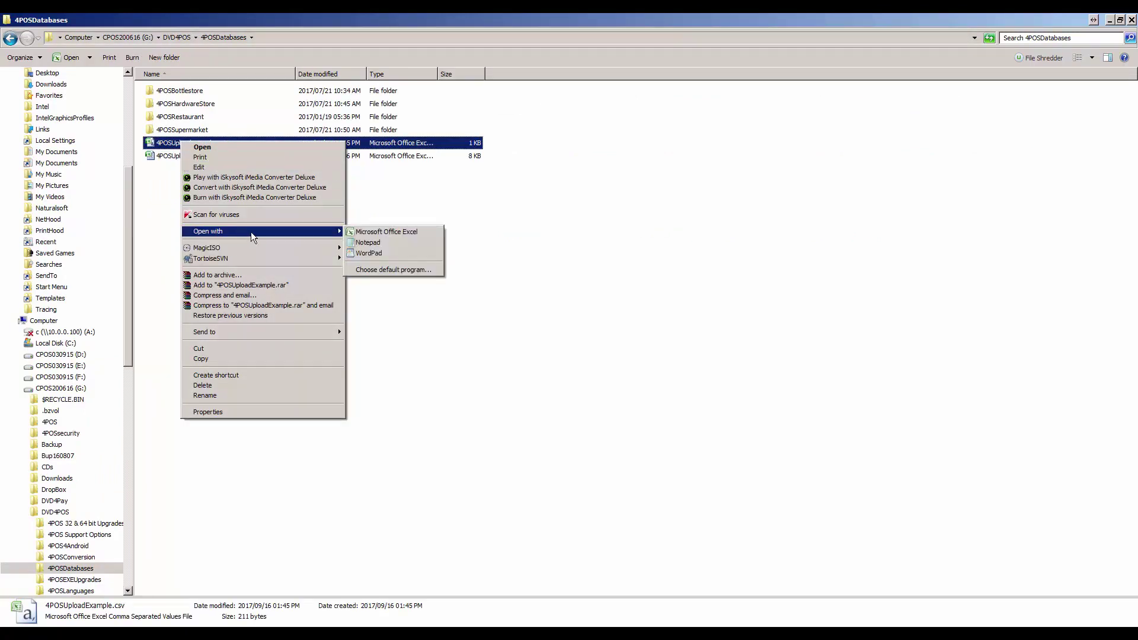
{"action": "left_click", "coordinate": [401, 243]}
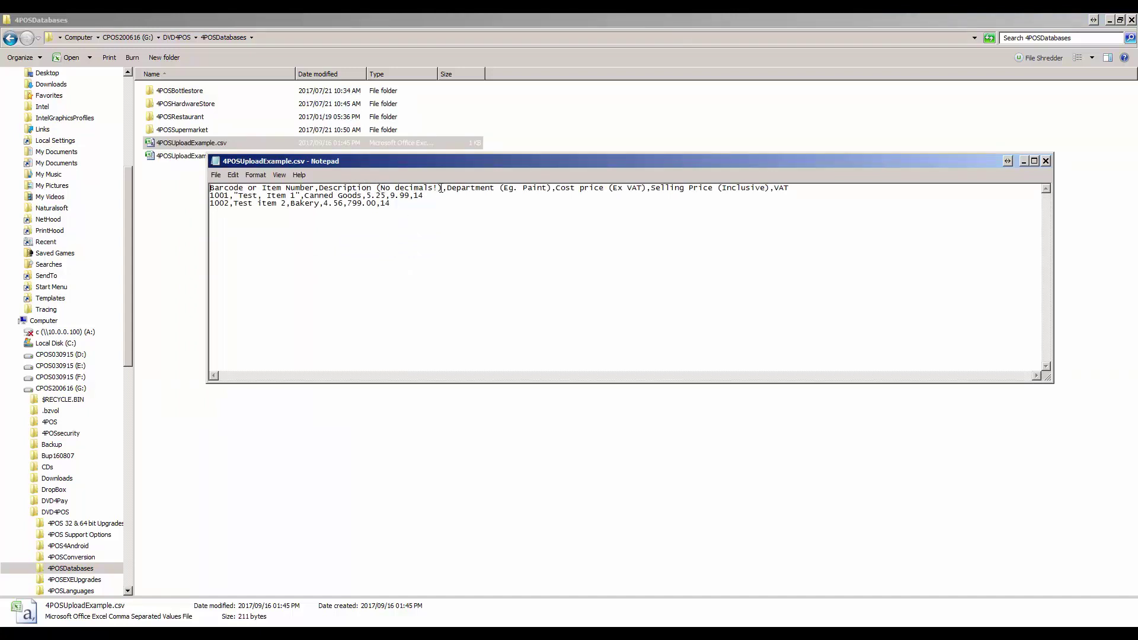
{"action": "left_click_drag", "start_coordinate": [441, 188], "coordinate": [392, 188]}
{"action": "left_click_drag", "start_coordinate": [233, 196], "coordinate": [303, 196]}
{"action": "left_click_drag", "start_coordinate": [278, 203], "coordinate": [229, 202]}
{"action": "left_click", "coordinate": [236, 204]}
{"action": "left_click", "coordinate": [276, 226]}
{"action": "left_click", "coordinate": [1046, 161]}
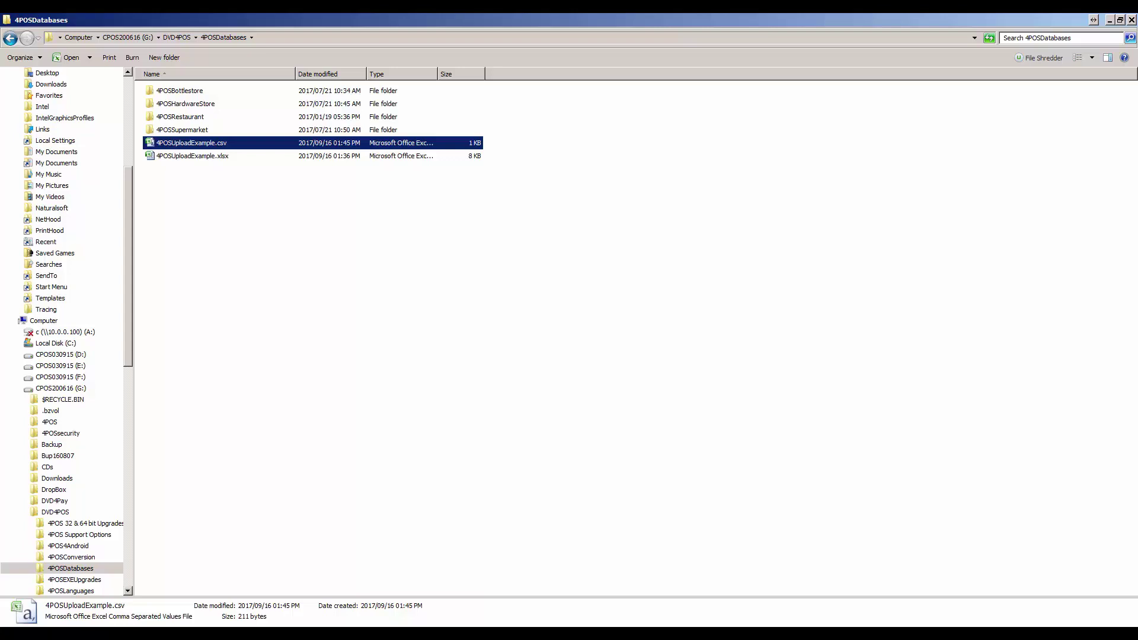
Back in the Excel CSV, remove the comma from B2 so it reads 'Test Item 1'.
{"action": "left_click", "coordinate": [467, 615]}
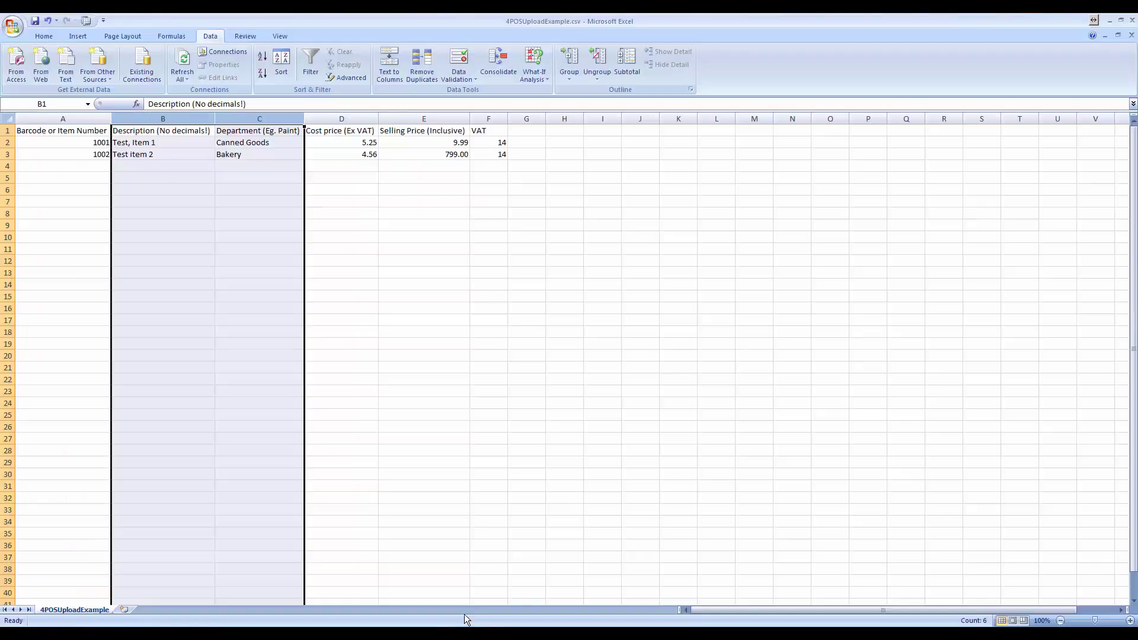
{"action": "left_click", "coordinate": [504, 356]}
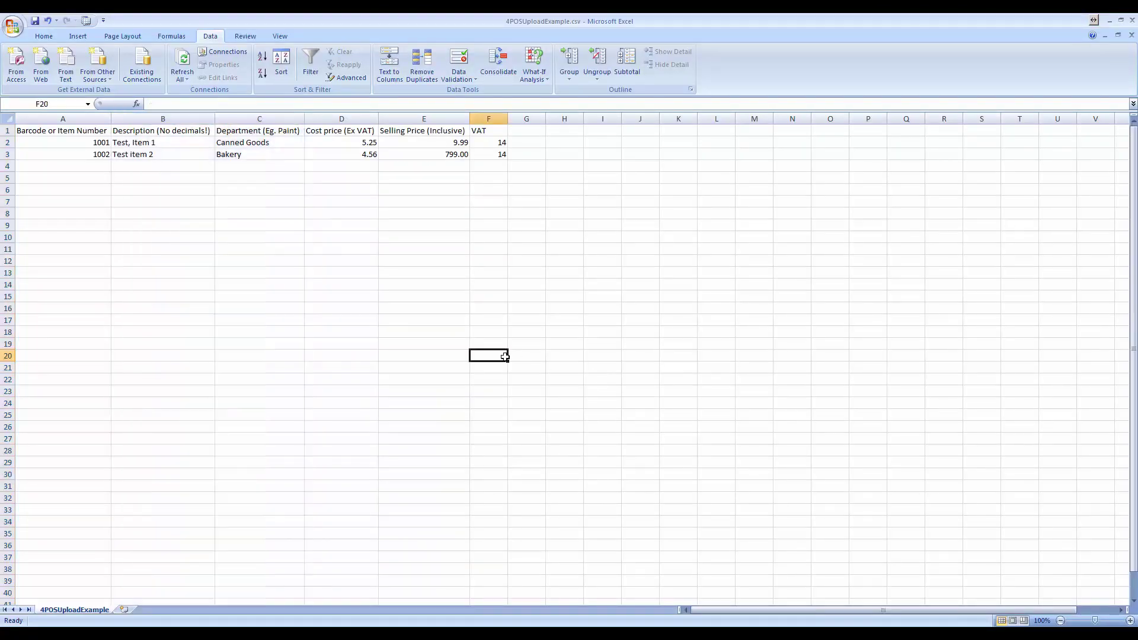
{"action": "left_click", "coordinate": [142, 145]}
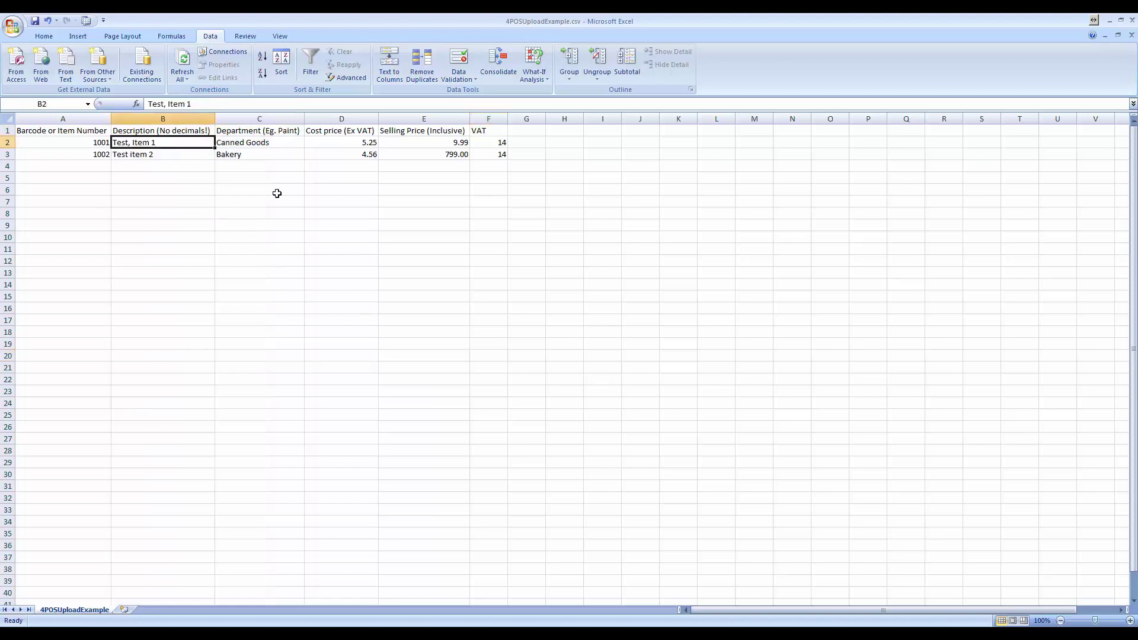
{"action": "key", "text": "F2"}
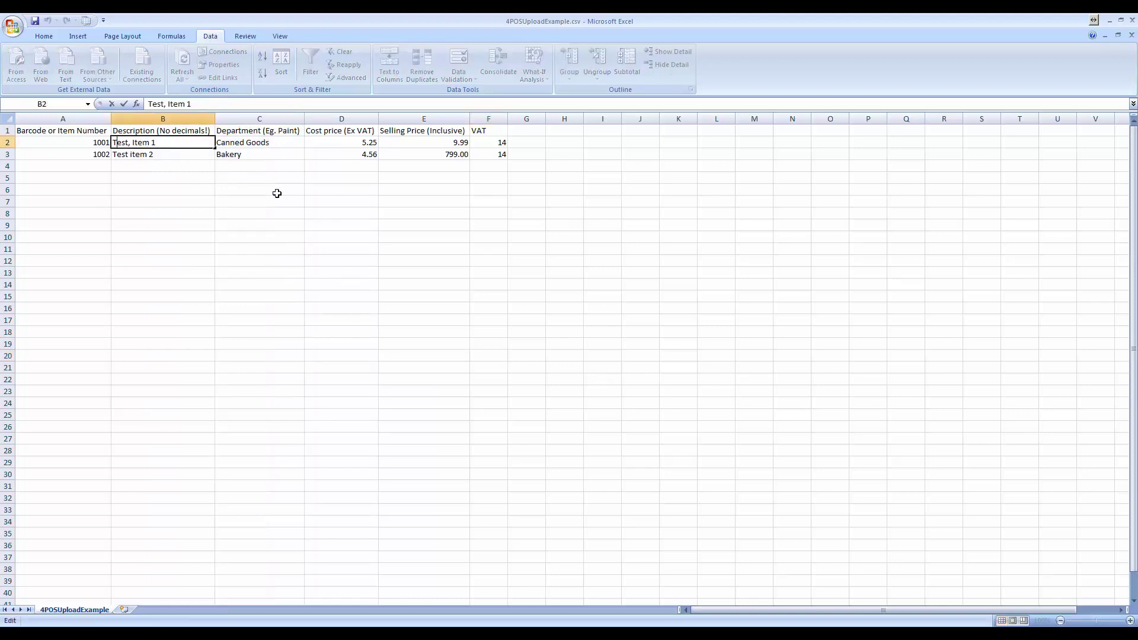
{"action": "key", "text": "Left"}
{"action": "key", "text": "Left"}
{"action": "key", "text": "Left"}
{"action": "key", "text": "Left"}
{"action": "key", "text": "Left"}
{"action": "key", "text": "Left"}
{"action": "key", "text": "Left"}
{"action": "key", "text": "BackSpace"}
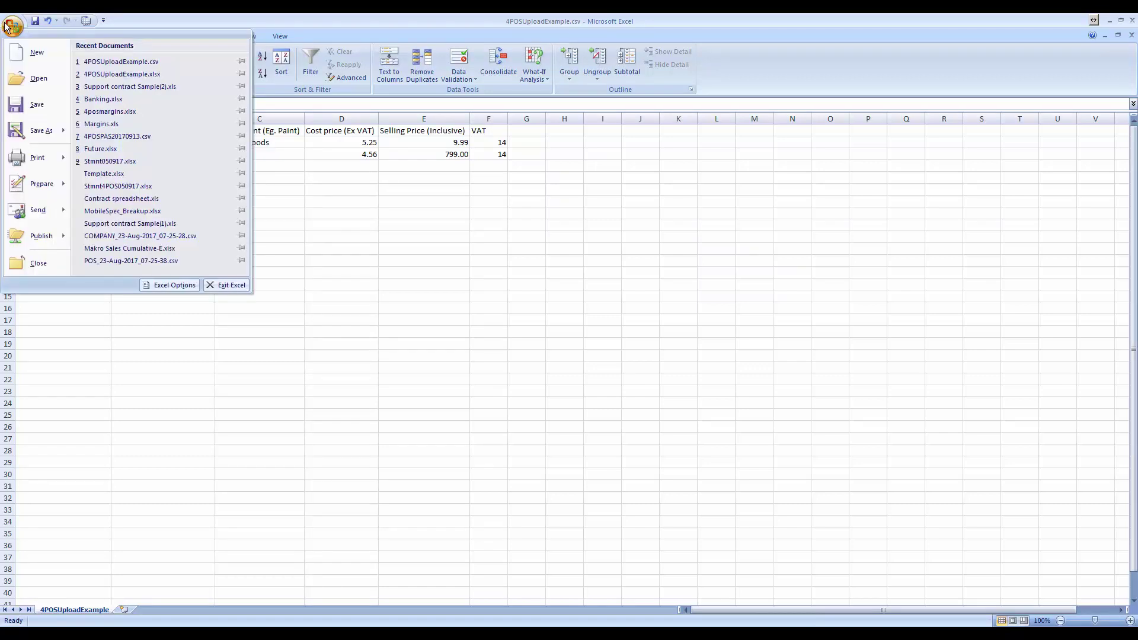
Overwrite 4POSUploadExample.csv keeping CSV format, then open the 4pos folder from the taskbar jump list.
{"action": "left_click", "coordinate": [14, 134]}
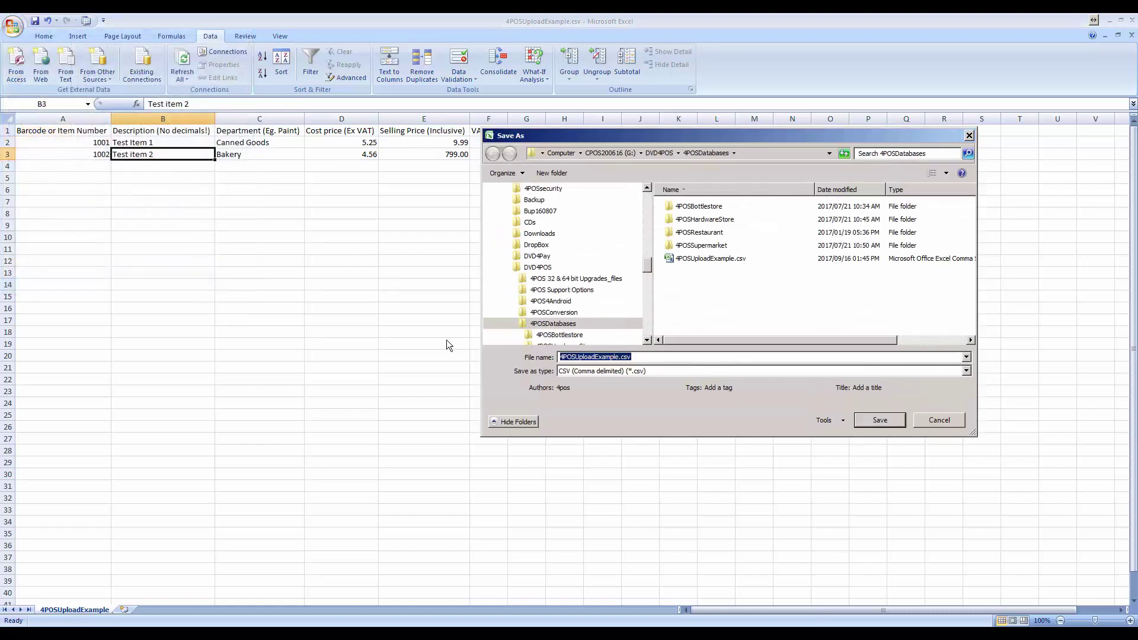
{"action": "double_click", "coordinate": [697, 259]}
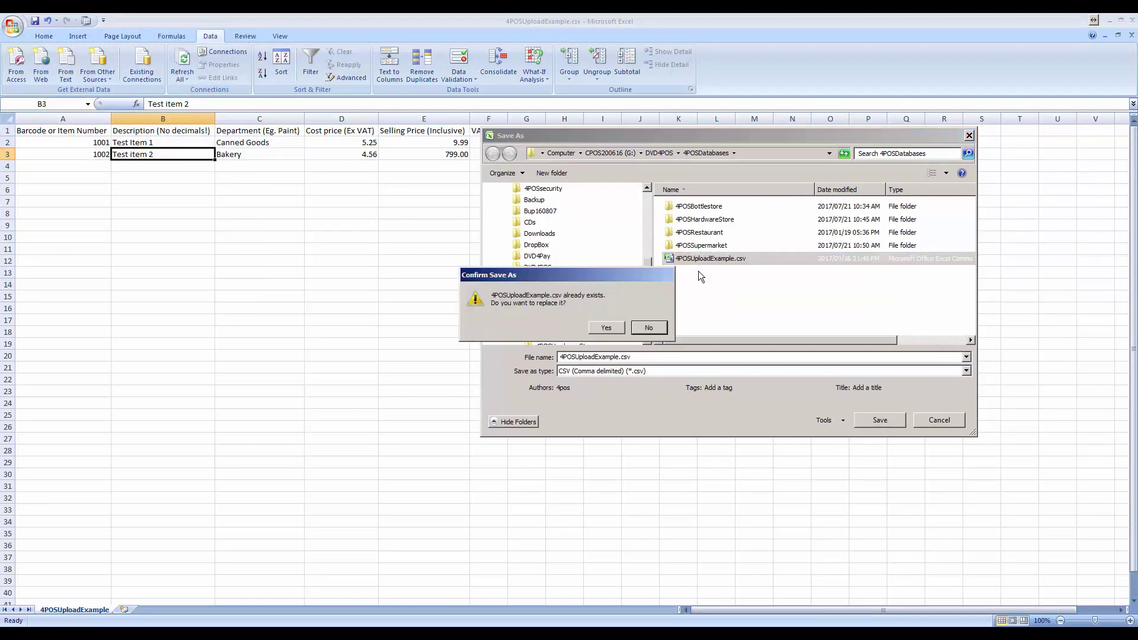
{"action": "left_click", "coordinate": [607, 329]}
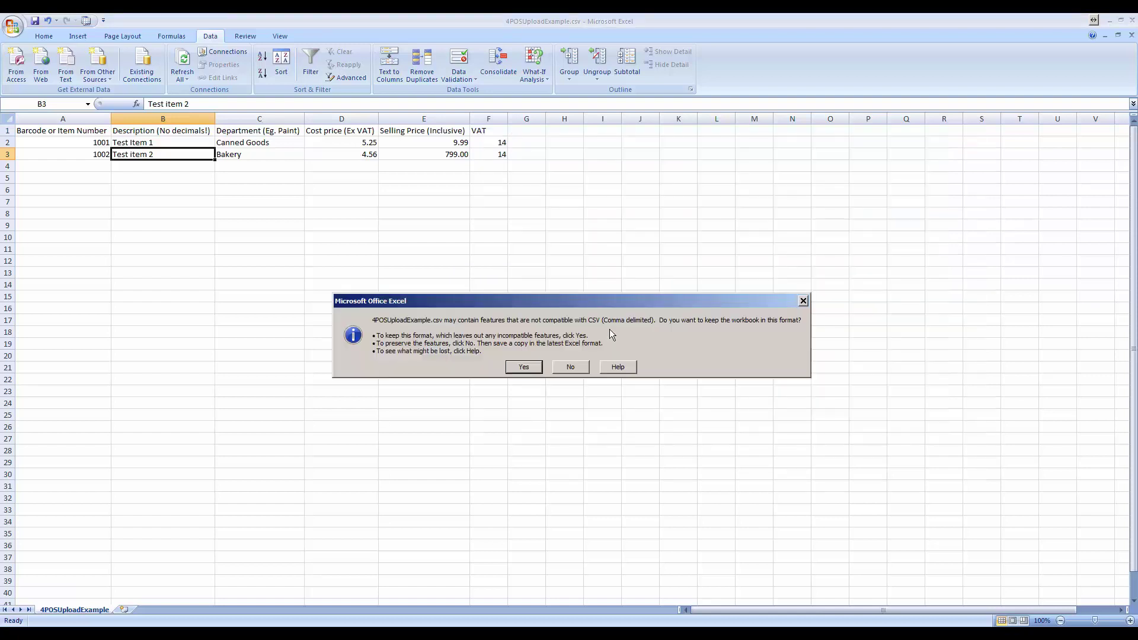
{"action": "left_click", "coordinate": [523, 367]}
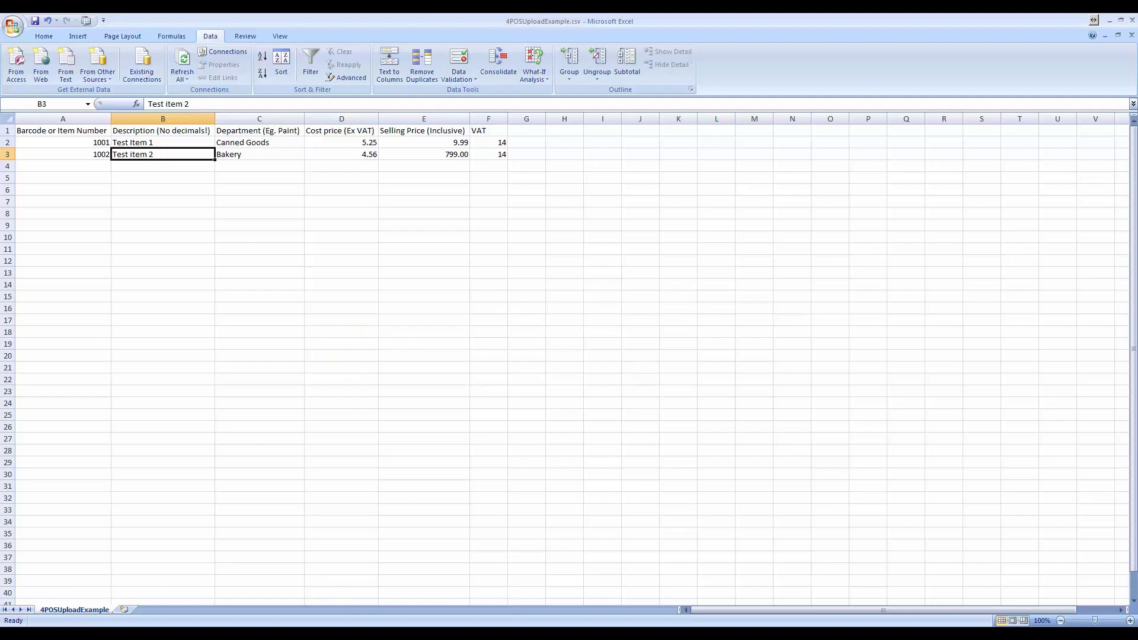
{"action": "right_click", "coordinate": [35, 634]}
{"action": "left_click", "coordinate": [36, 519]}
Launch the 4POS Import Utility, load 4POSUploadExample.csv and continue to Field Import Settings.
{"action": "double_click", "coordinate": [225, 468]}
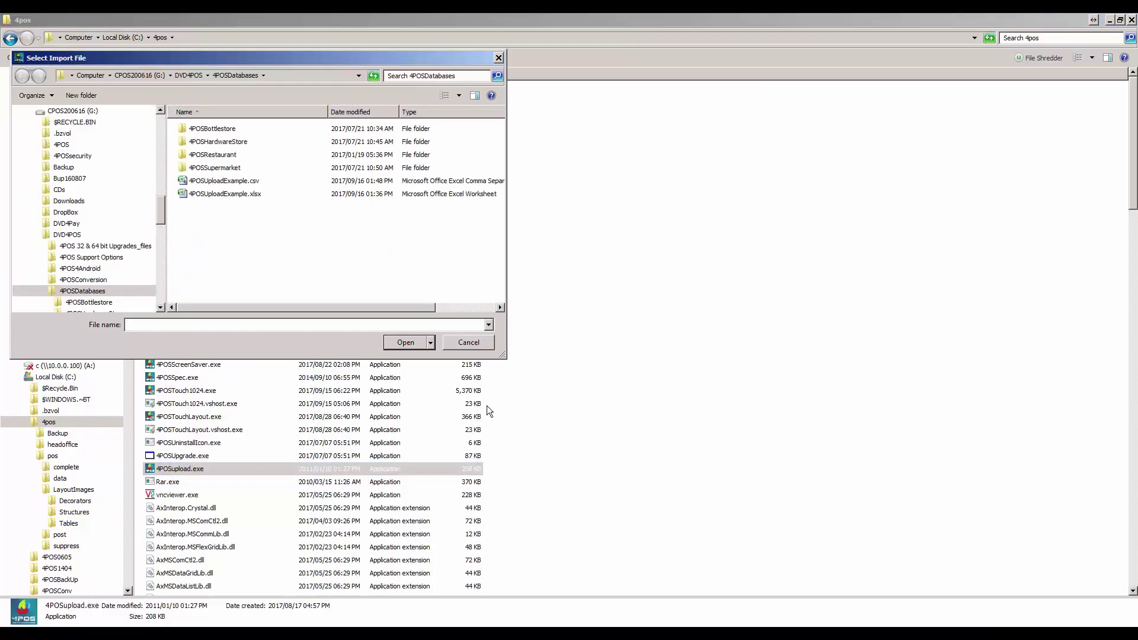
{"action": "double_click", "coordinate": [227, 181]}
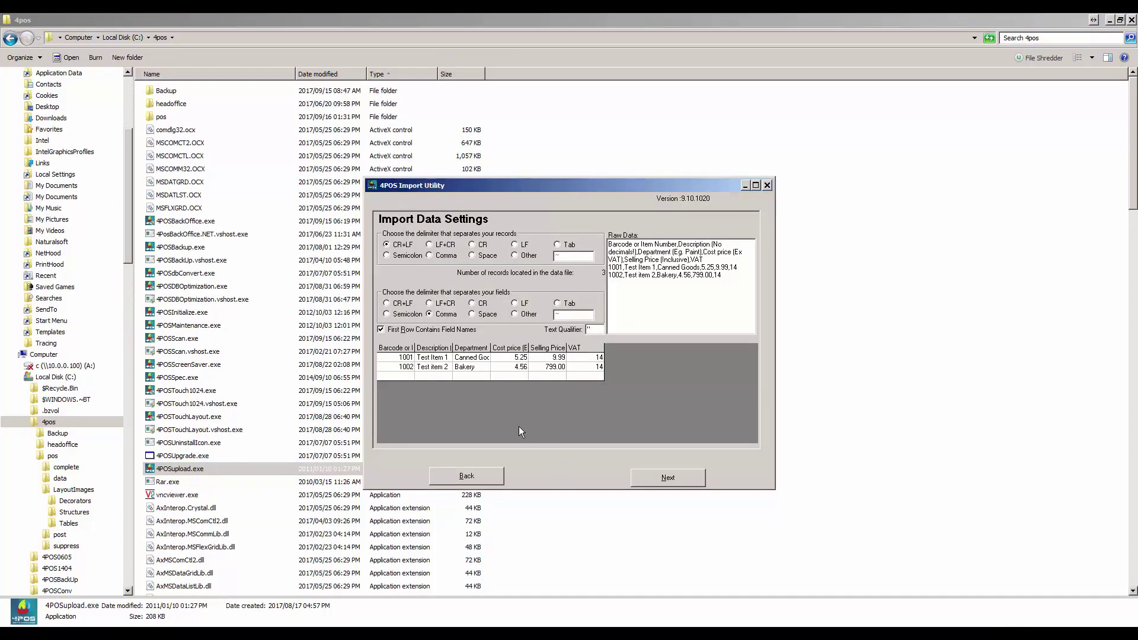
{"action": "left_click", "coordinate": [662, 485]}
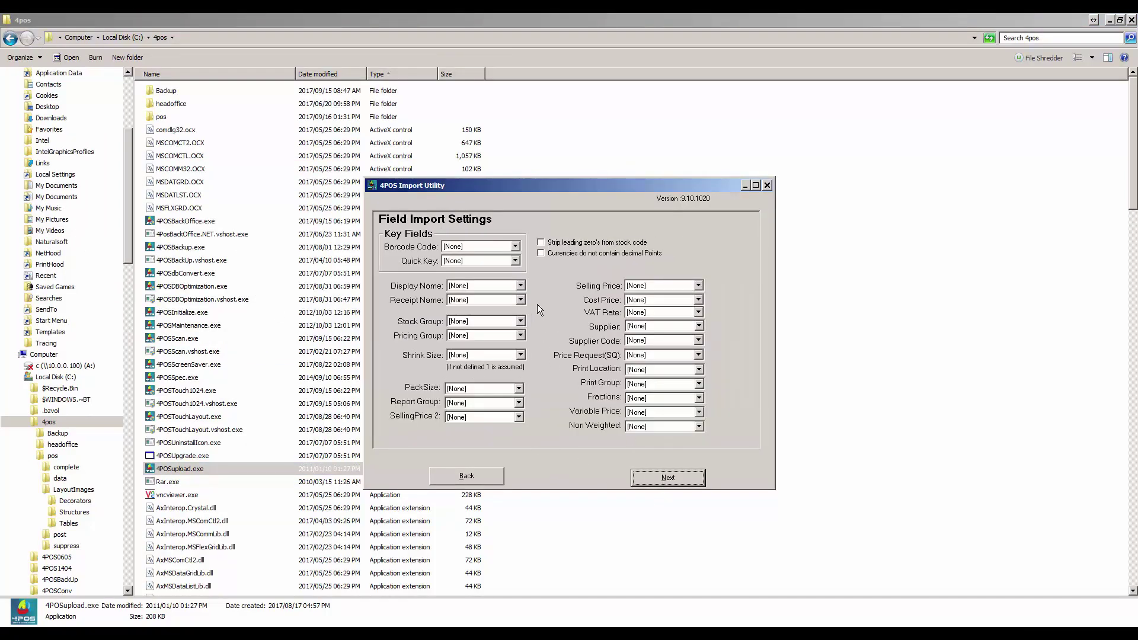
Move the import window aside, view the example spreadsheet in Excel, then return to the utility.
{"action": "left_click_drag", "start_coordinate": [583, 192], "coordinate": [783, 145]}
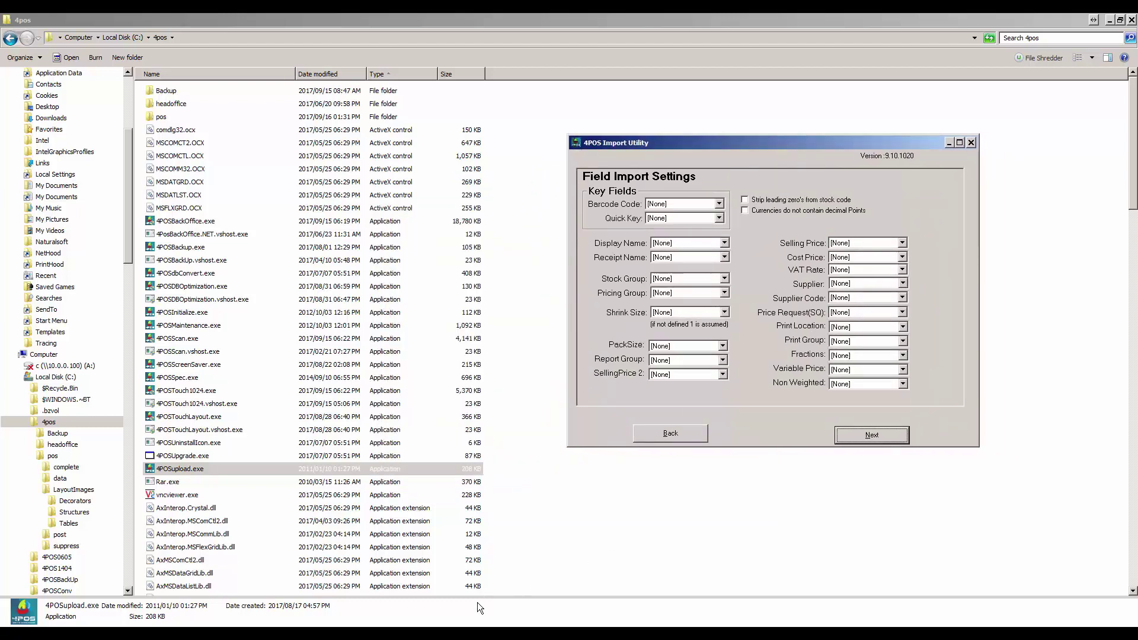
{"action": "left_click", "coordinate": [468, 633]}
{"action": "left_click", "coordinate": [460, 615]}
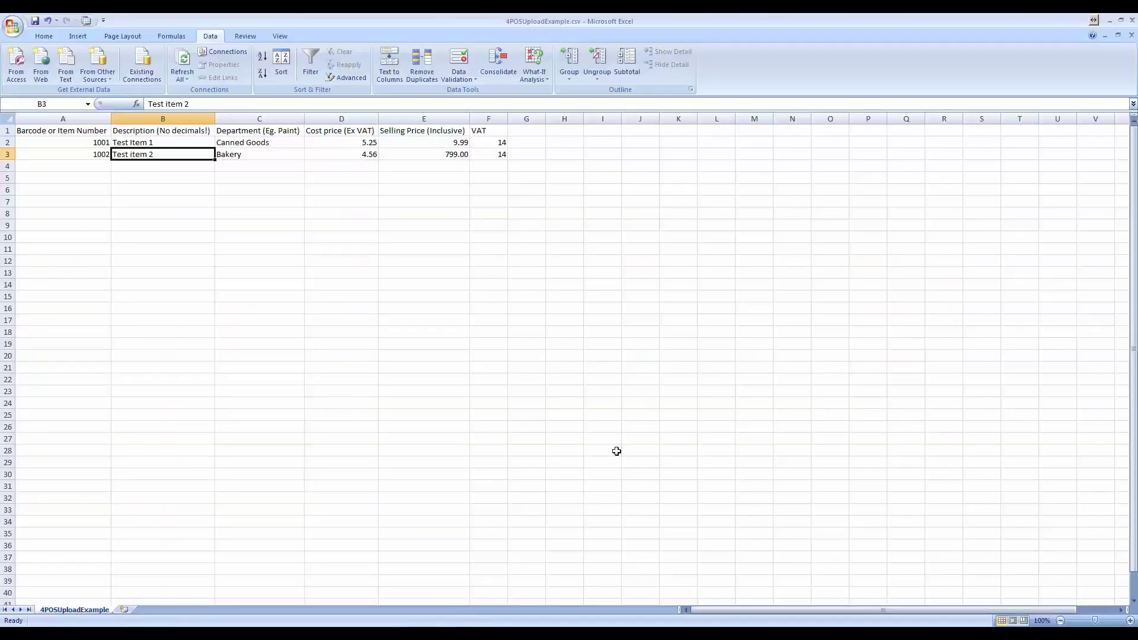
{"action": "key", "text": "alt+Tab"}
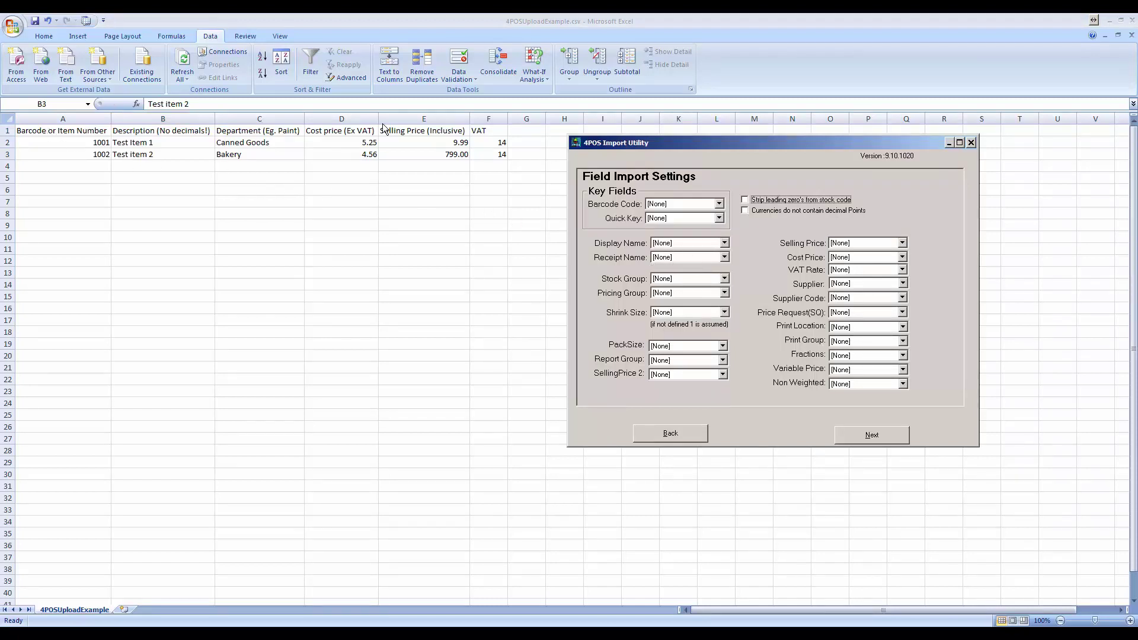
Map barcode to Barcode or Item Number, keep Quick Key [None], and map both names to Description.
{"action": "left_click", "coordinate": [719, 204]}
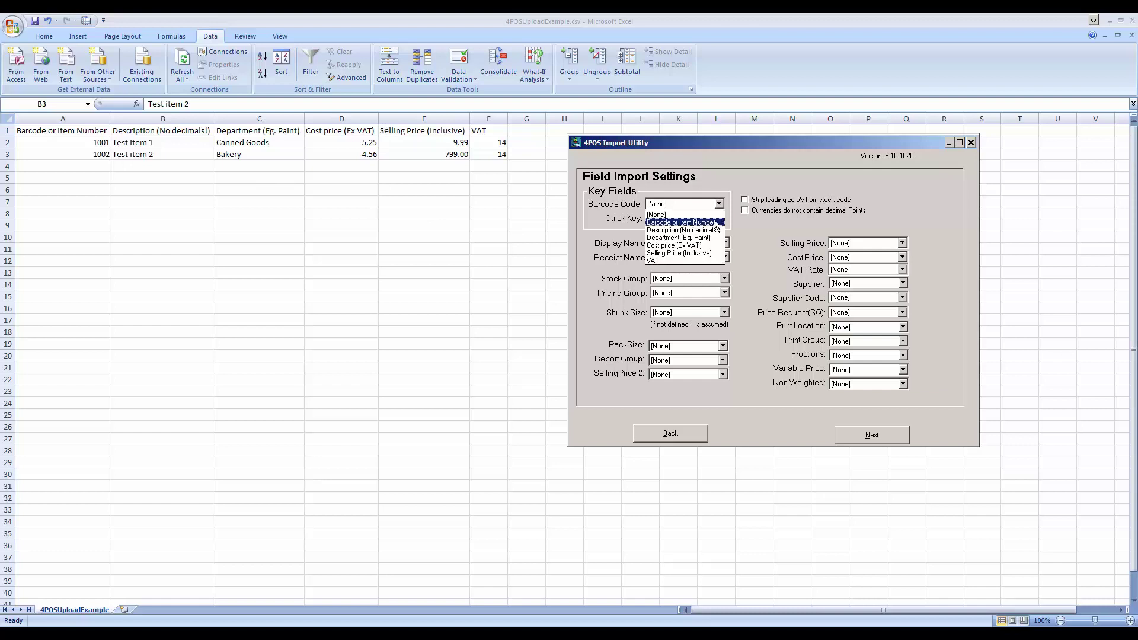
{"action": "left_click", "coordinate": [716, 222]}
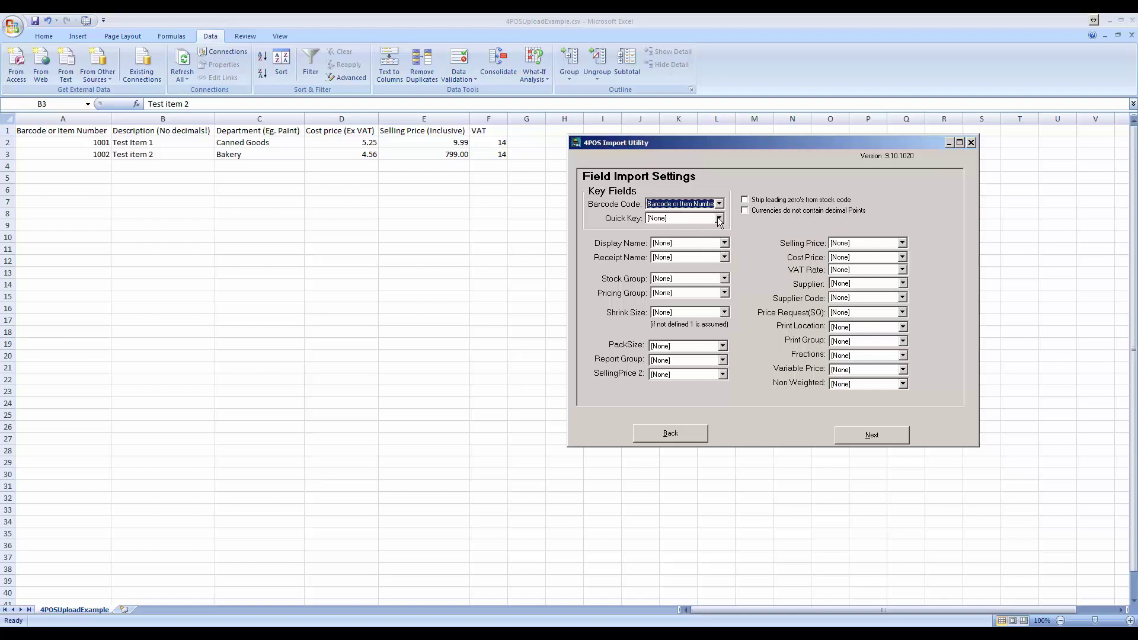
{"action": "left_click", "coordinate": [719, 218]}
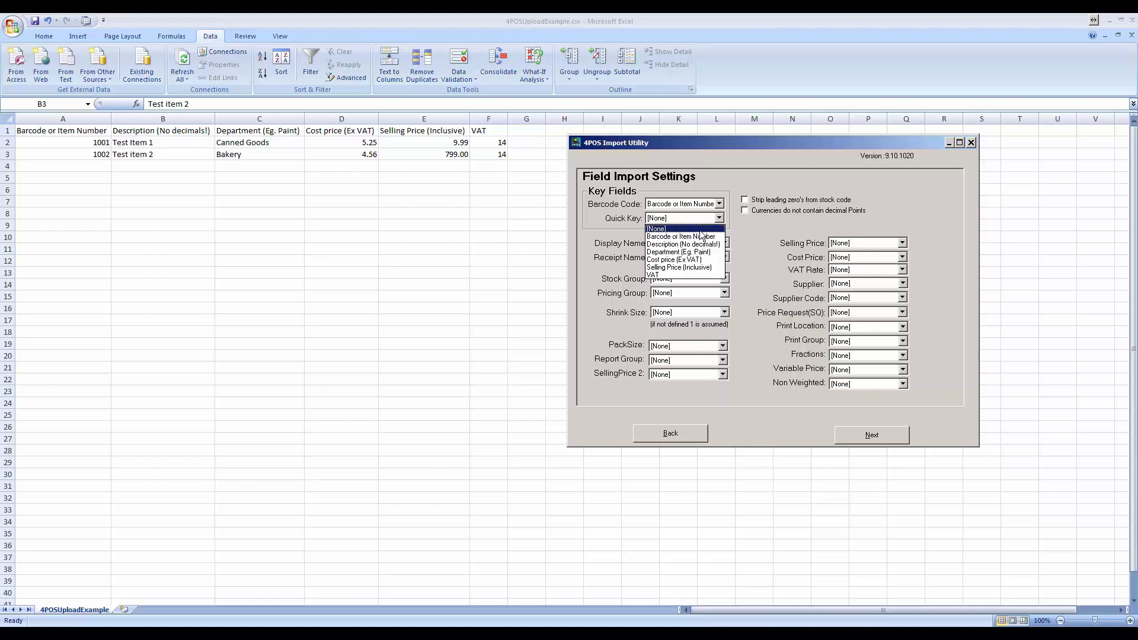
{"action": "left_click", "coordinate": [700, 231]}
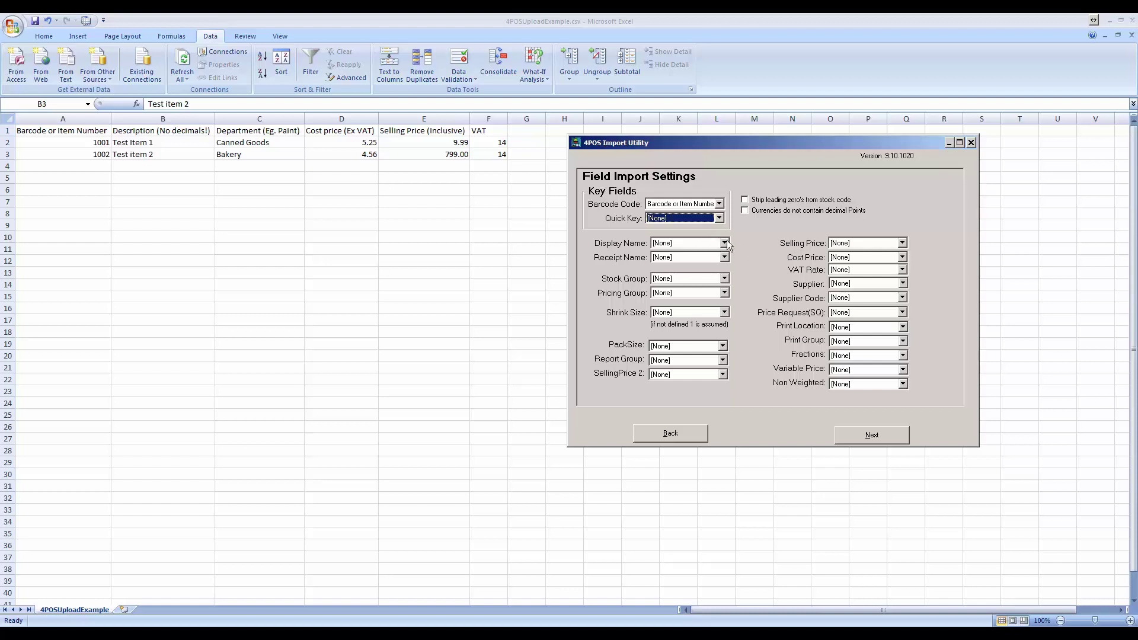
{"action": "left_click", "coordinate": [724, 244]}
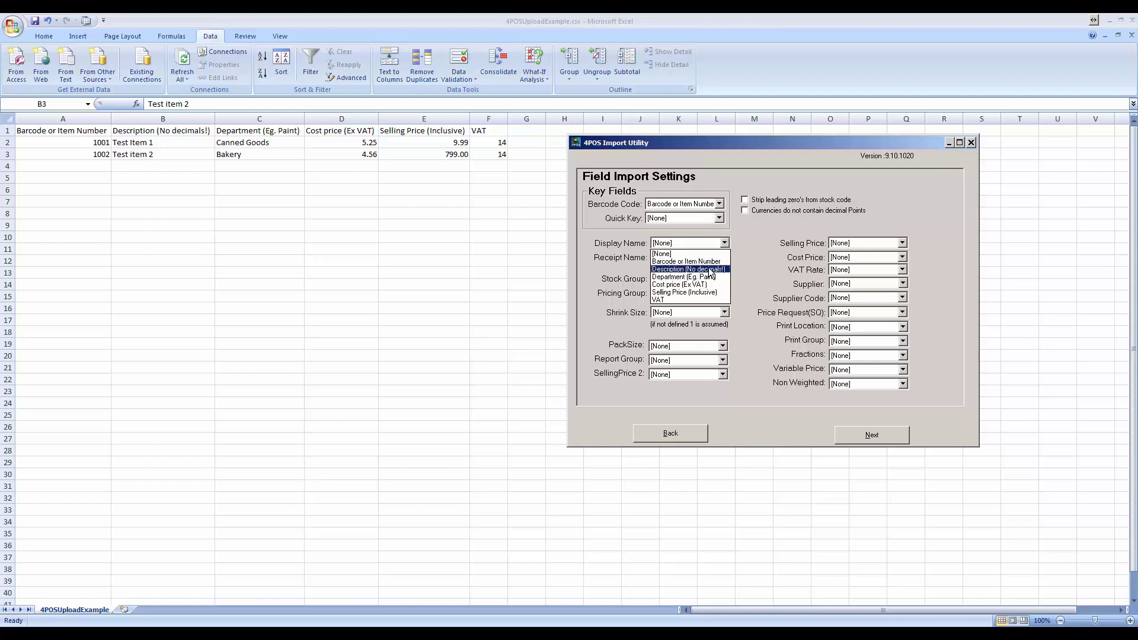
{"action": "left_click", "coordinate": [710, 269]}
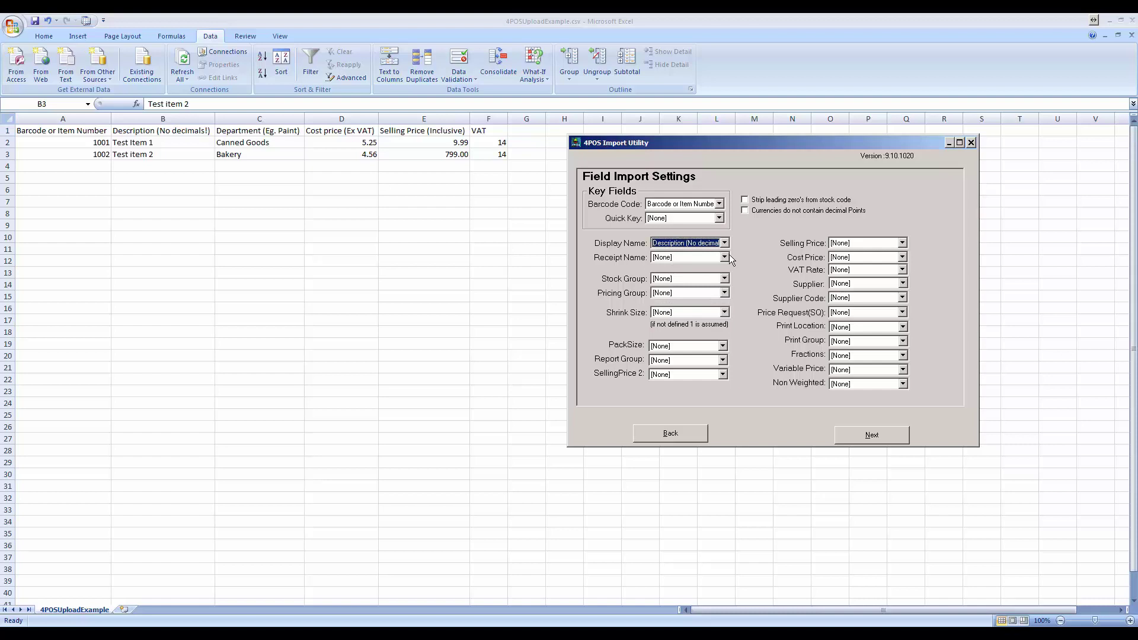
{"action": "left_click", "coordinate": [726, 258]}
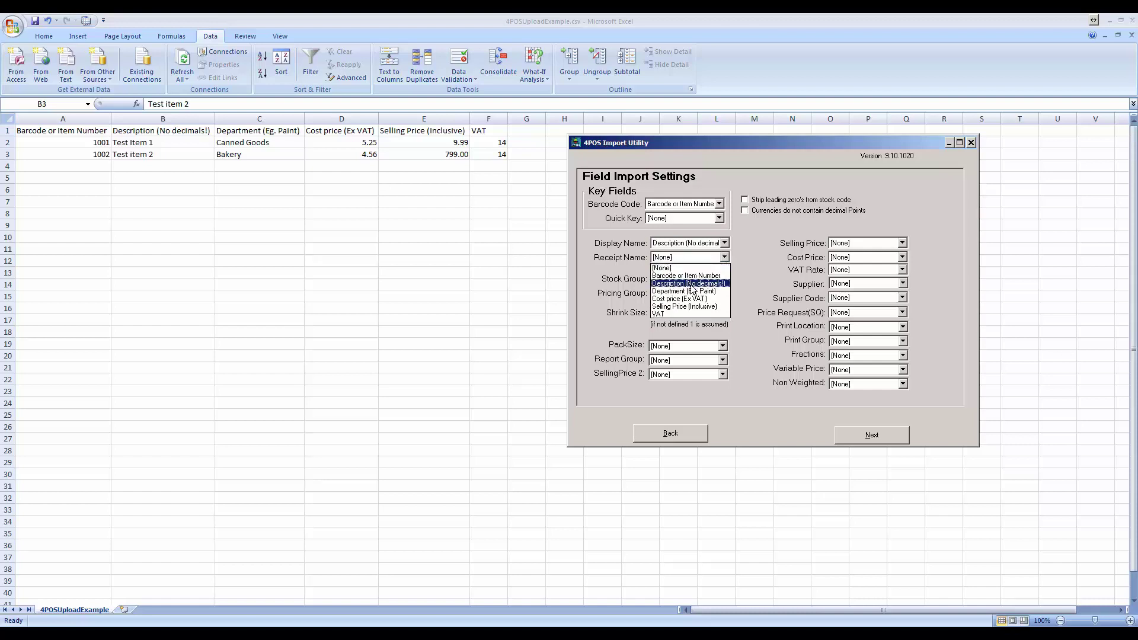
{"action": "left_click", "coordinate": [691, 282]}
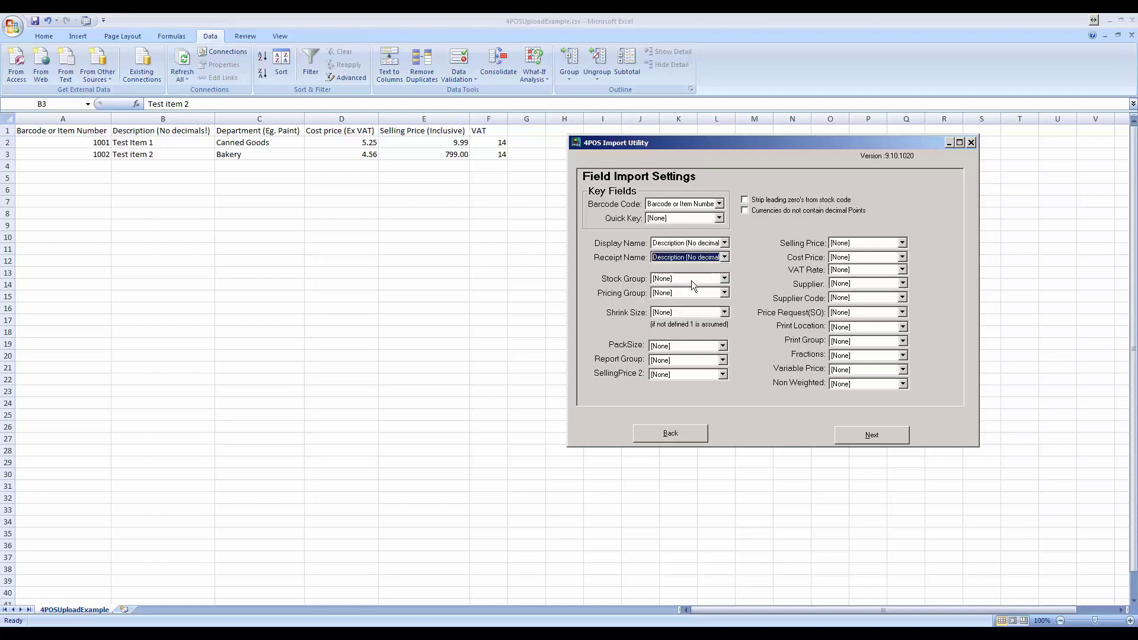
Map stock and pricing groups to Department, prices to Selling Price and Cost price, plus VAT, then continue.
{"action": "left_click", "coordinate": [725, 280]}
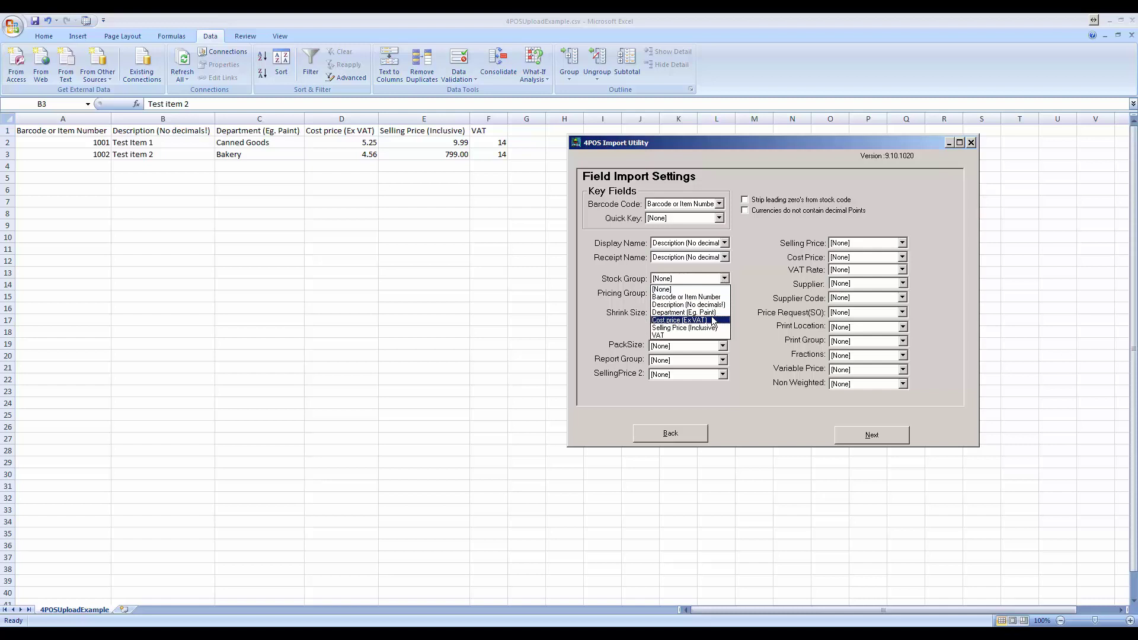
{"action": "left_click", "coordinate": [710, 313]}
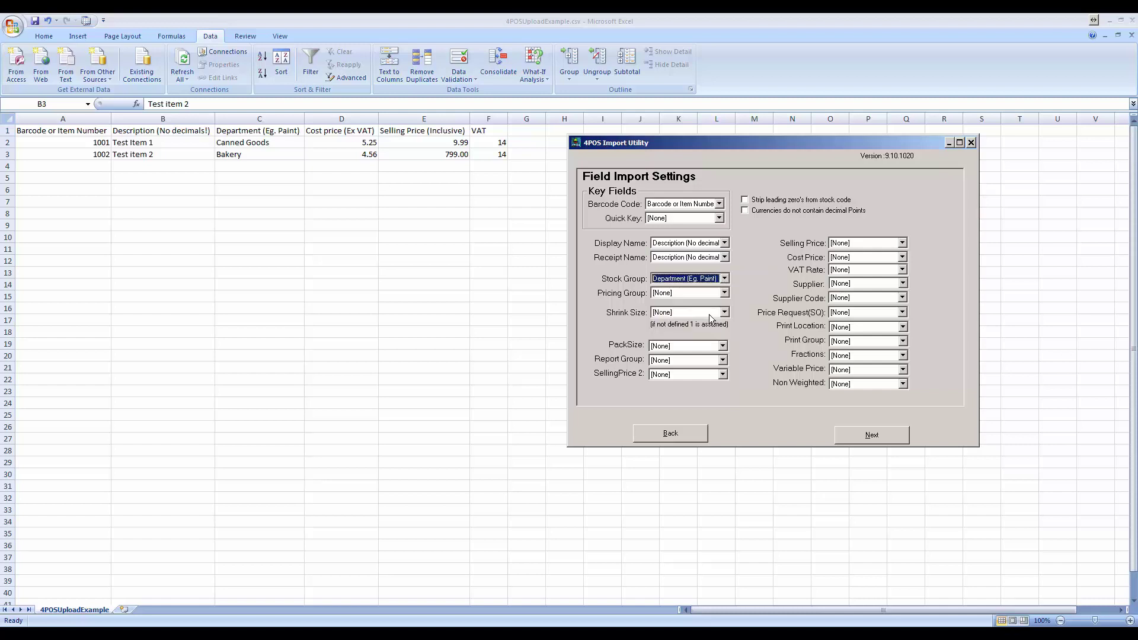
{"action": "left_click", "coordinate": [725, 293]}
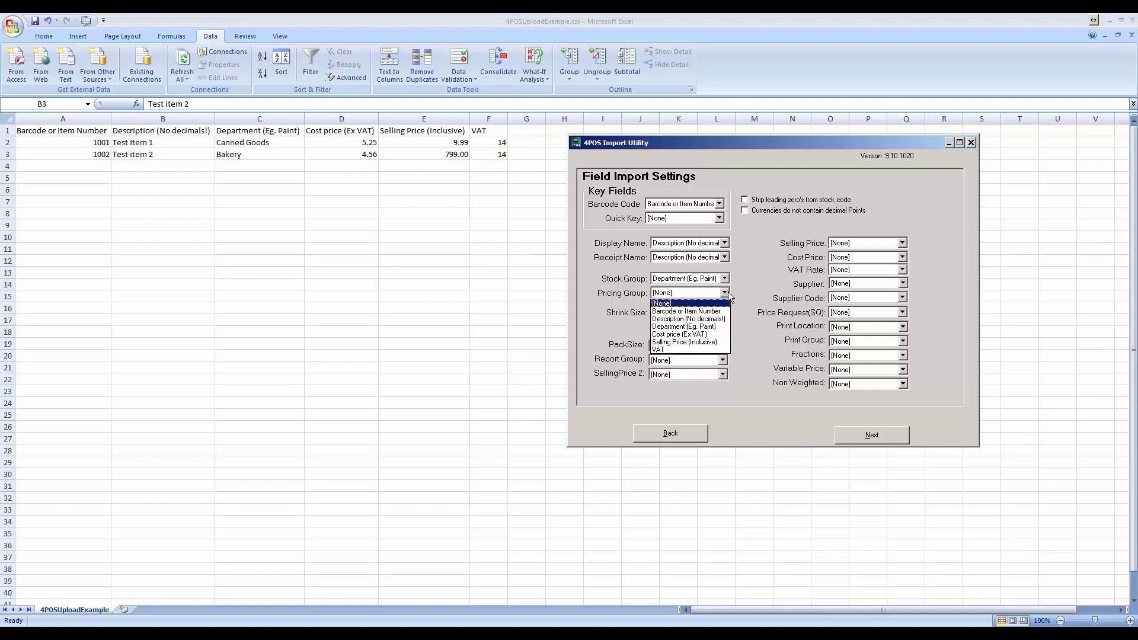
{"action": "left_click", "coordinate": [698, 327]}
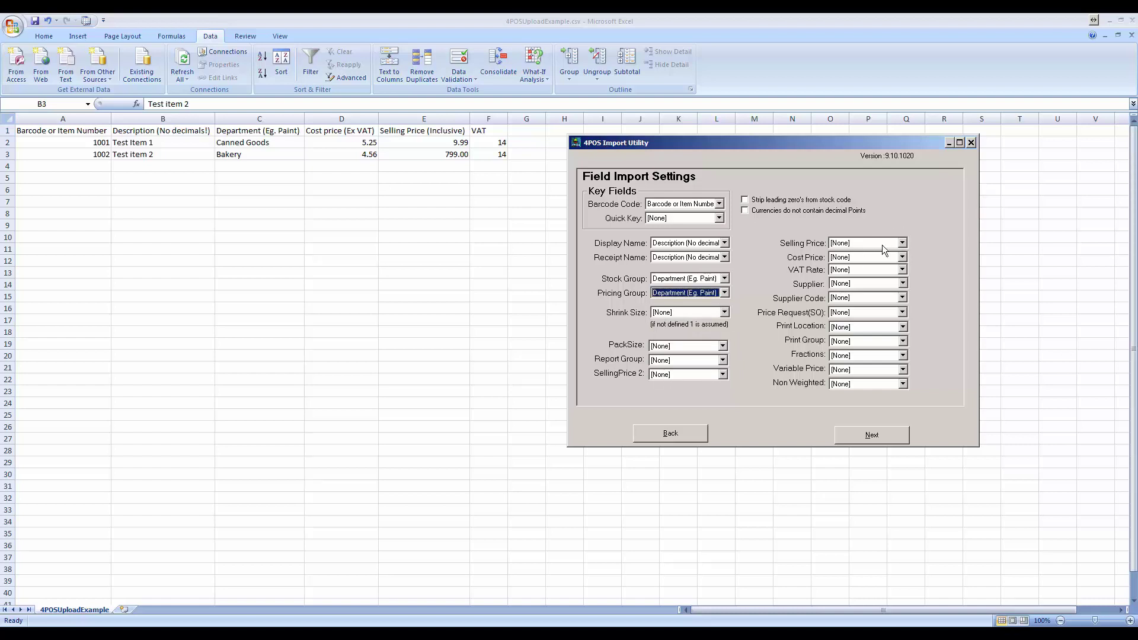
{"action": "left_click", "coordinate": [902, 243]}
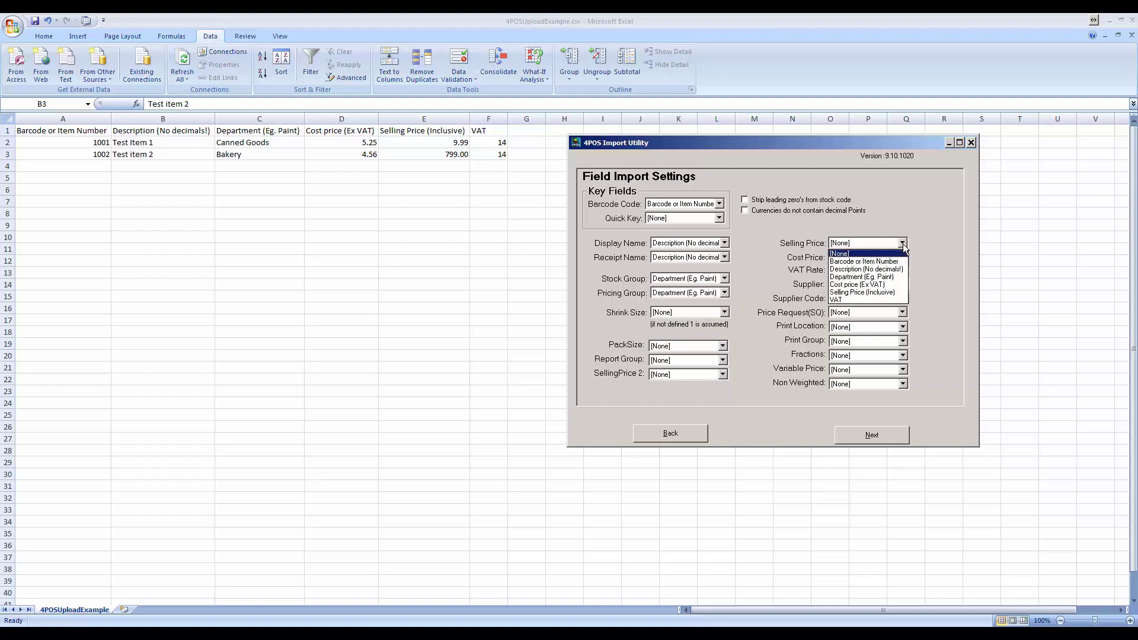
{"action": "left_click", "coordinate": [872, 293]}
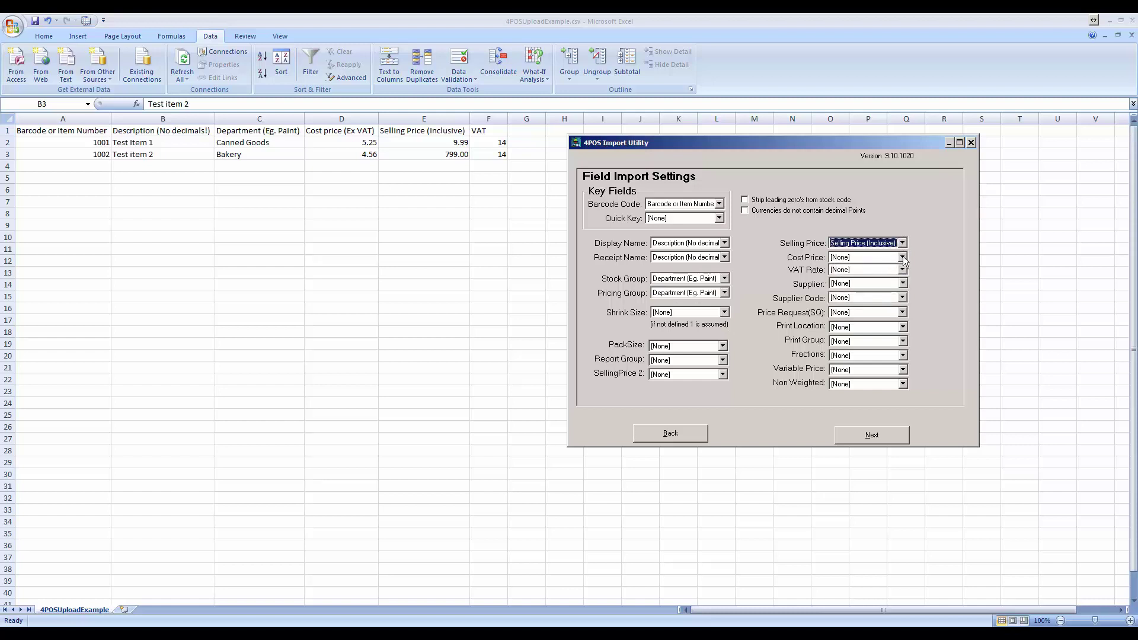
{"action": "left_click", "coordinate": [903, 260]}
{"action": "left_click", "coordinate": [866, 303]}
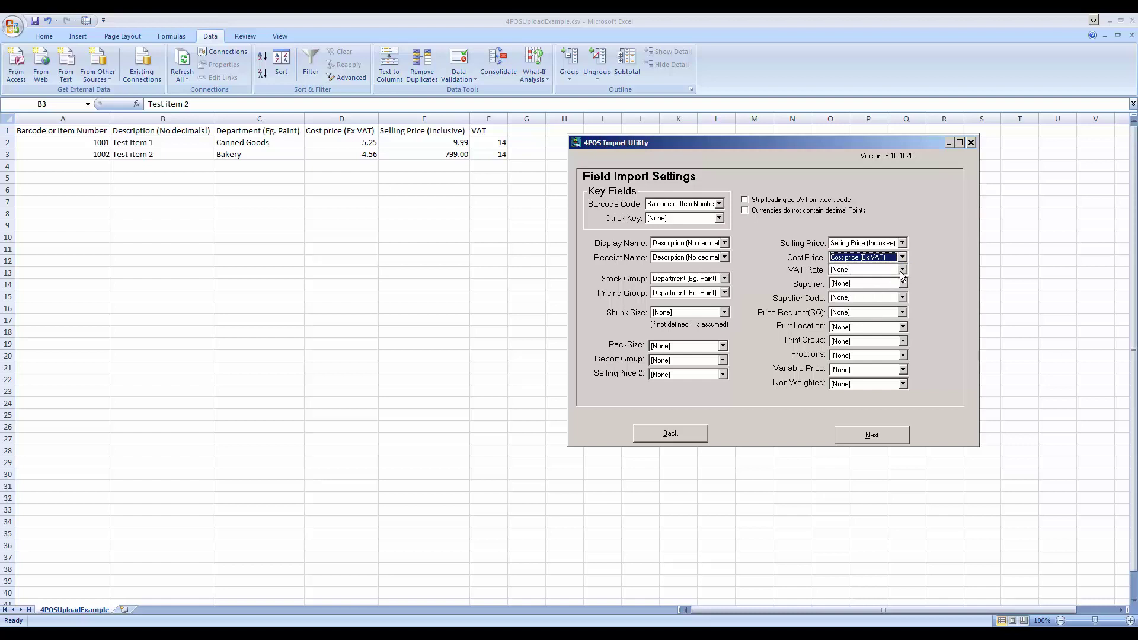
{"action": "left_click", "coordinate": [902, 270]}
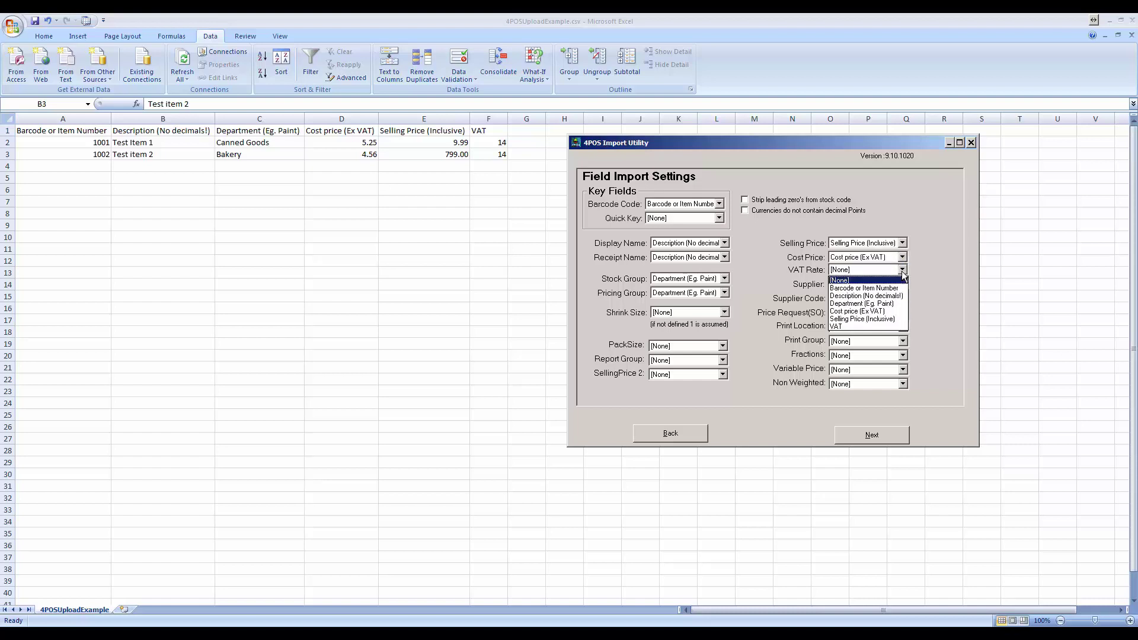
{"action": "left_click", "coordinate": [875, 330]}
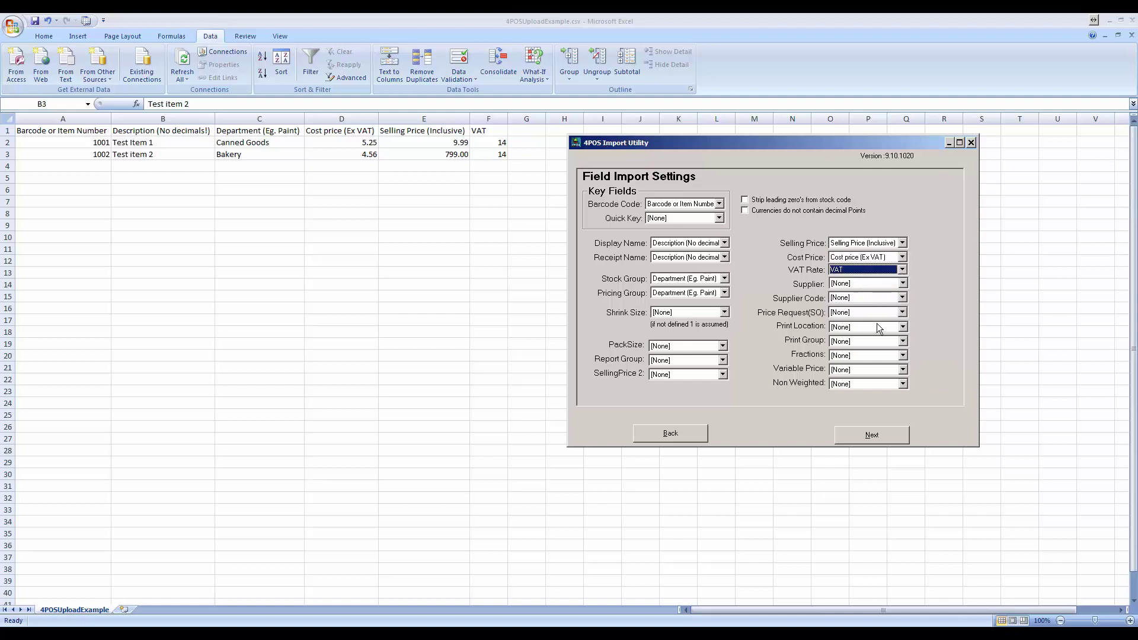
{"action": "left_click", "coordinate": [877, 434]}
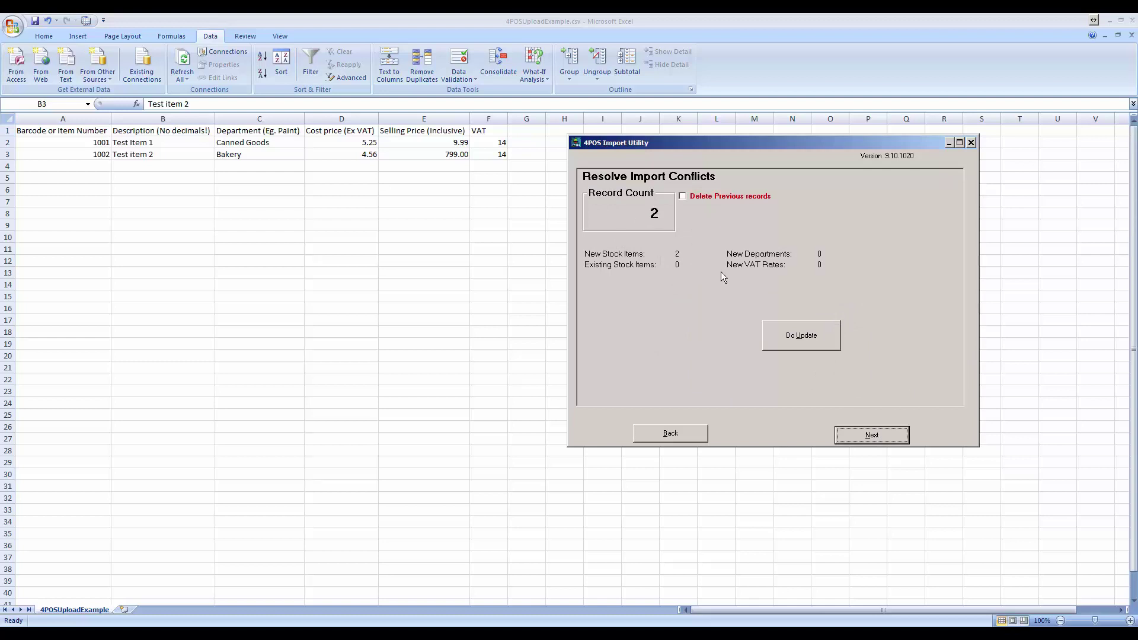
Run Do Update to insert both new stock items and confirm the Insert Complete message.
{"action": "left_click", "coordinate": [798, 344]}
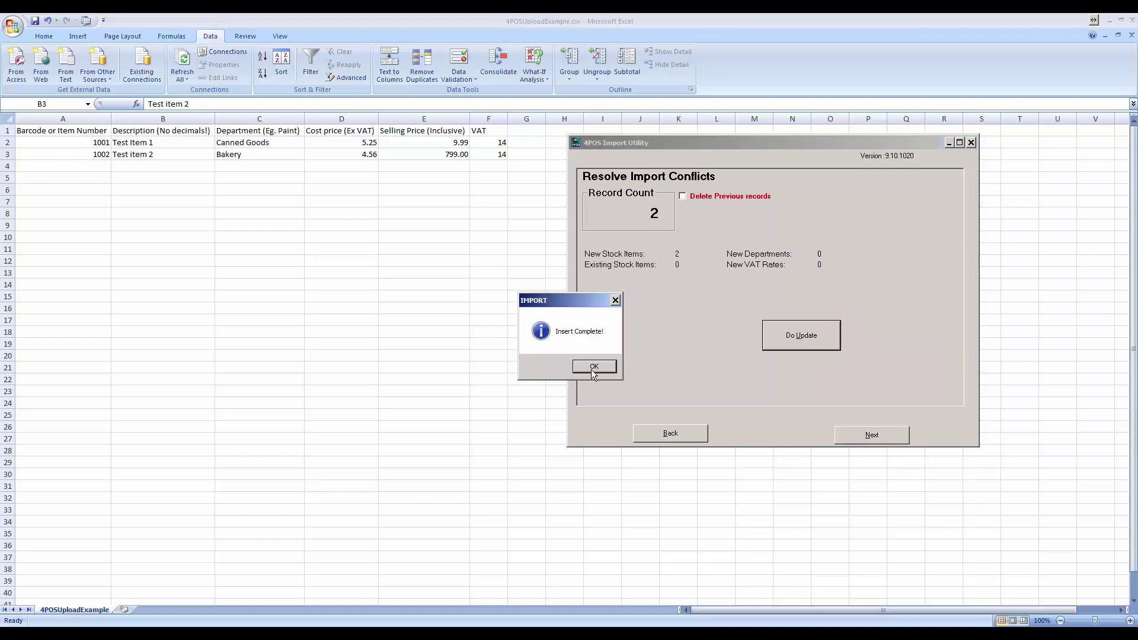
{"action": "left_click", "coordinate": [592, 366]}
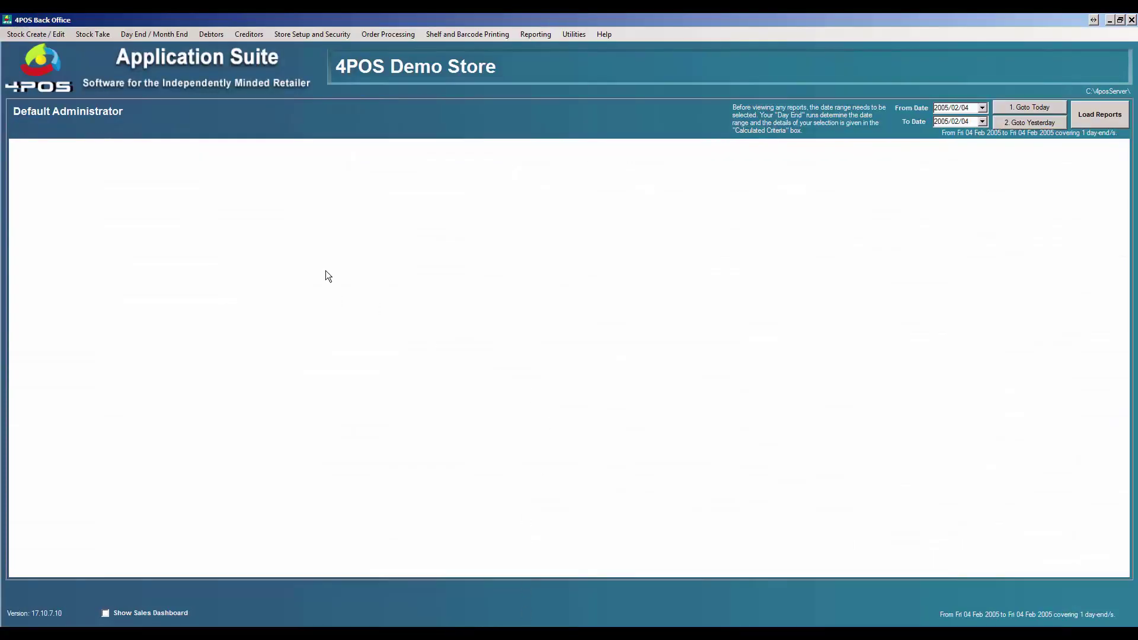
Open Test Item 1 via Amend Stock Items By Detail and view its pricing: cost 5.25, price 9.99.
{"action": "left_click", "coordinate": [36, 34]}
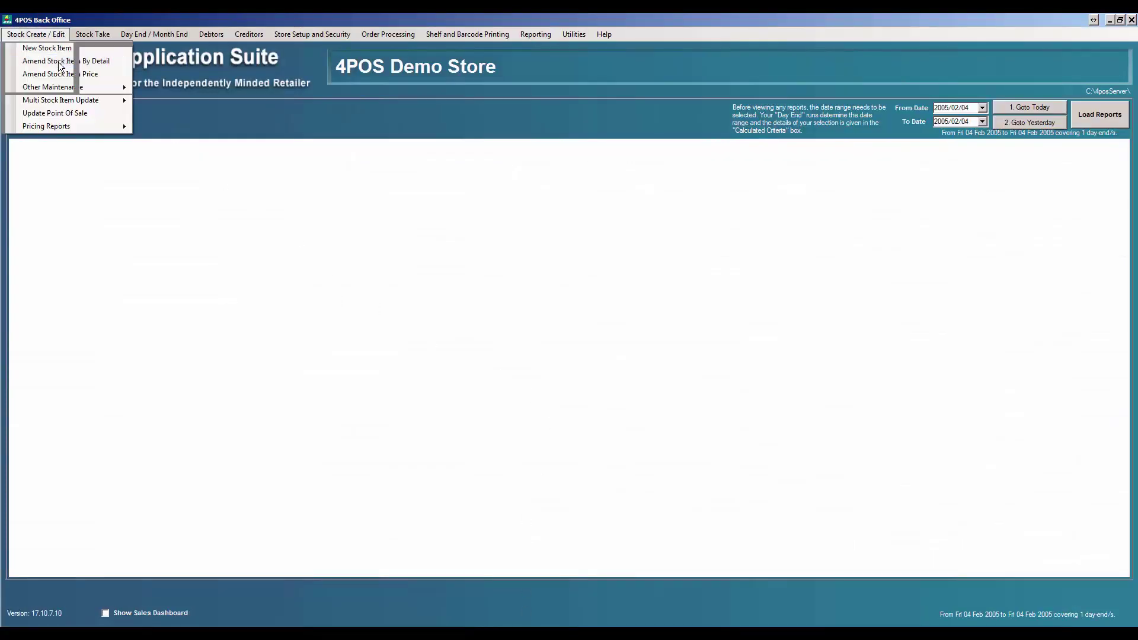
{"action": "left_click", "coordinate": [65, 71]}
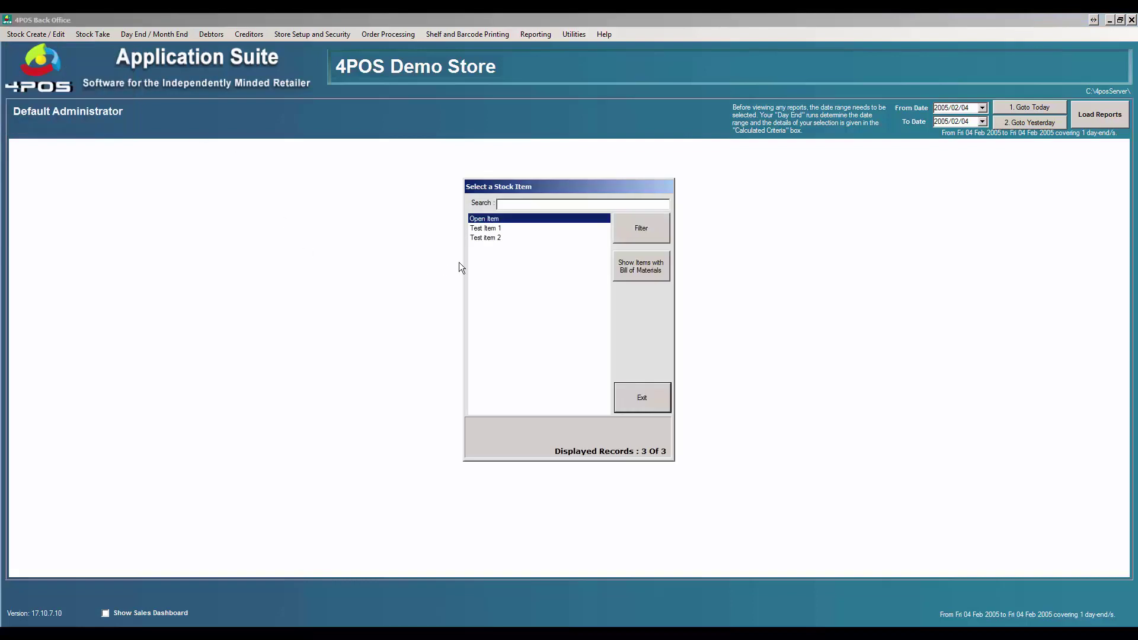
{"action": "double_click", "coordinate": [493, 227]}
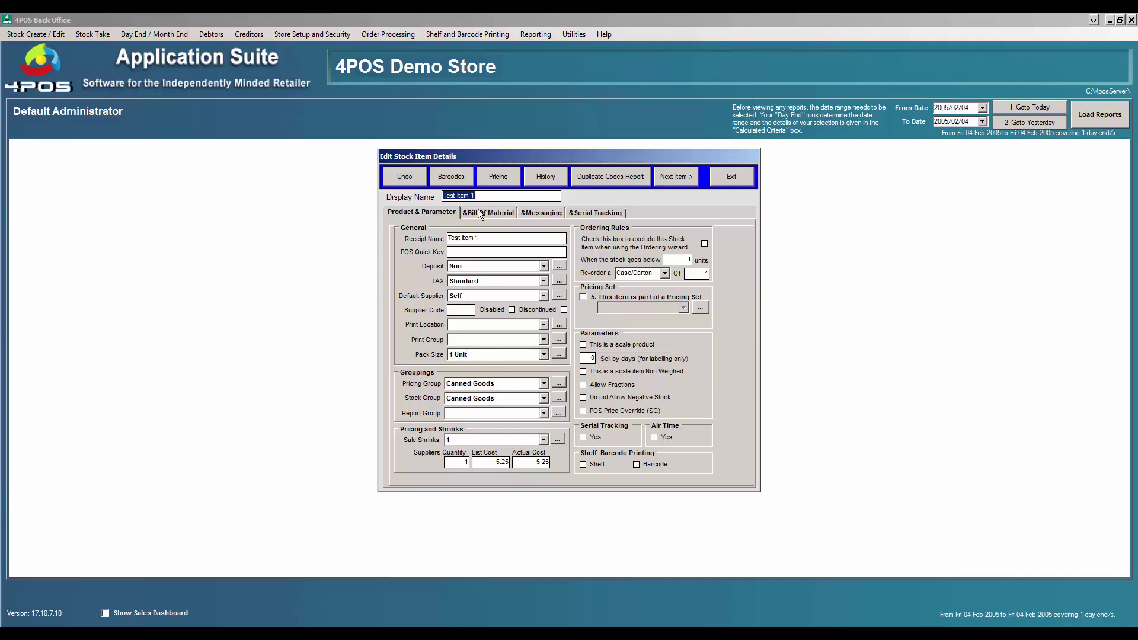
{"action": "left_click", "coordinate": [510, 182]}
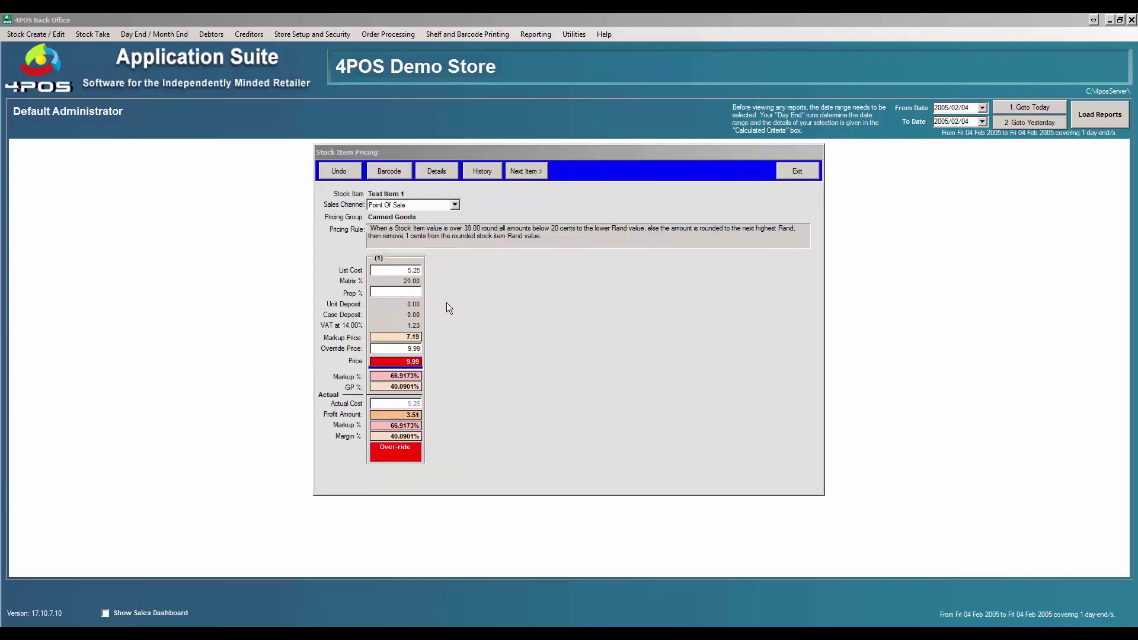
{"action": "left_click", "coordinate": [396, 347]}
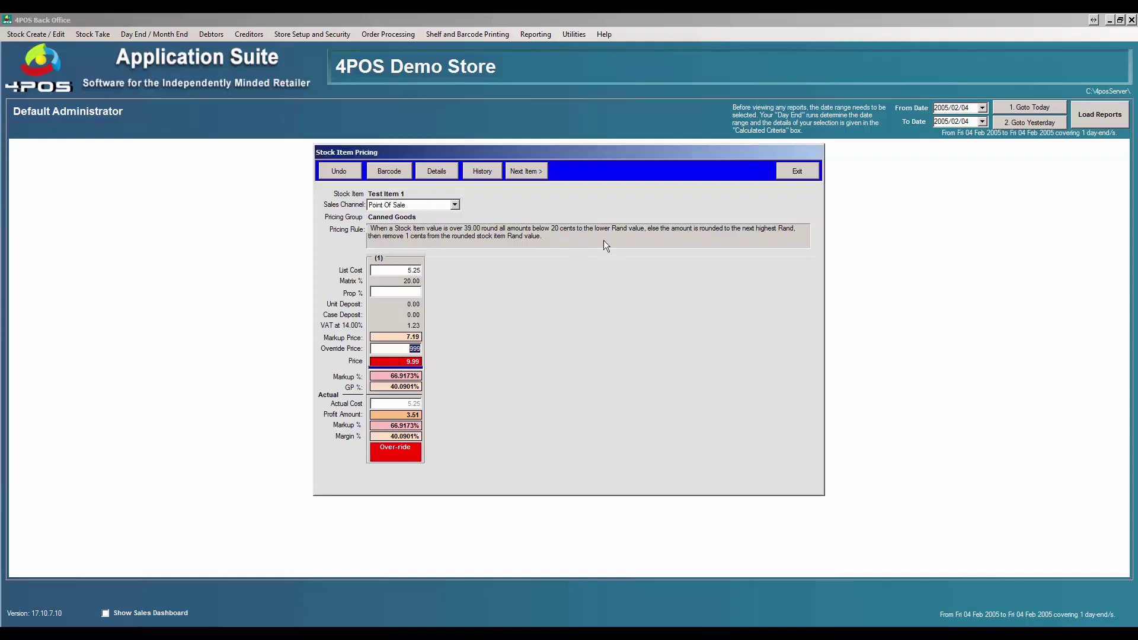